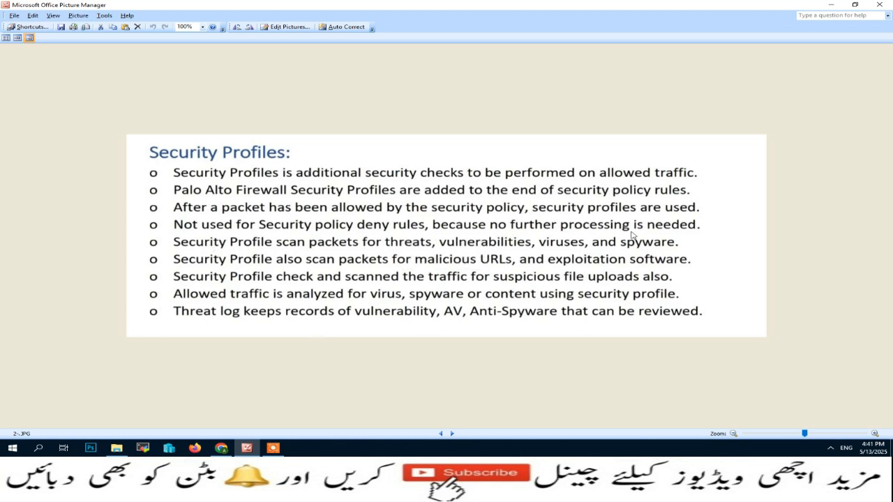
Step: Switch to the firewall's web interface in Chrome and open the LAN-DMZ-to-Internet security policy rule for editing
{"action": "left_click", "coordinate": [221, 448]}
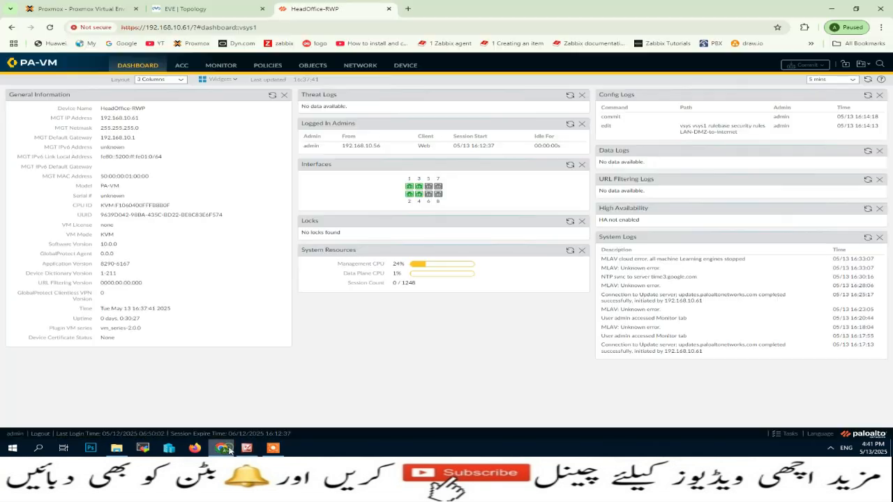
{"action": "left_click", "coordinate": [269, 68]}
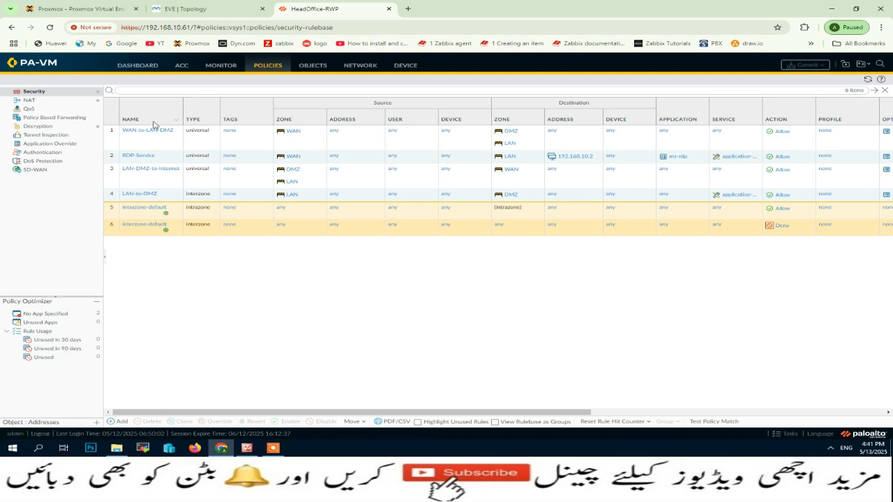
{"action": "left_click", "coordinate": [160, 170]}
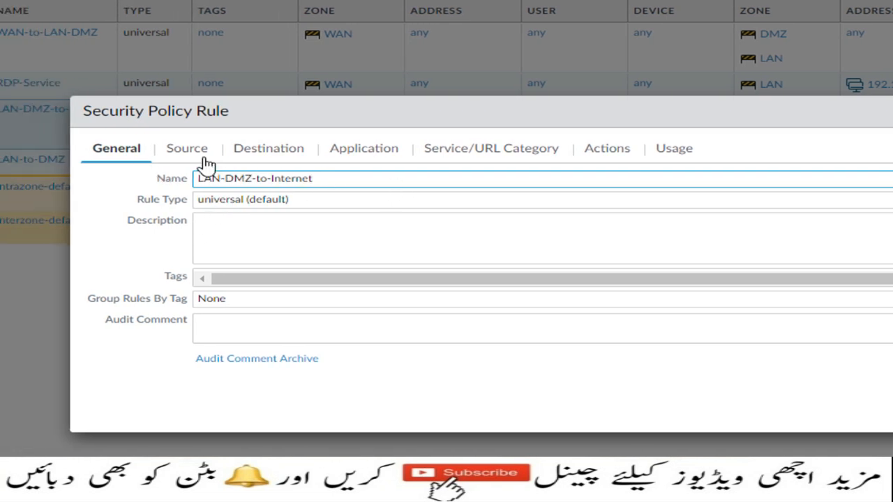
Step: Review the LAN-DMZ-to-Internet rule's source, destination, application and service/URL category settings
{"action": "left_click", "coordinate": [198, 155]}
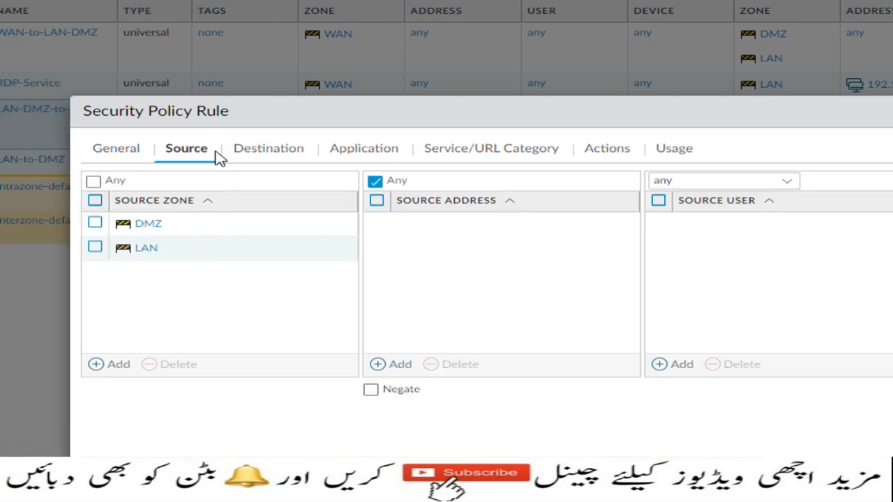
{"action": "left_click", "coordinate": [264, 153]}
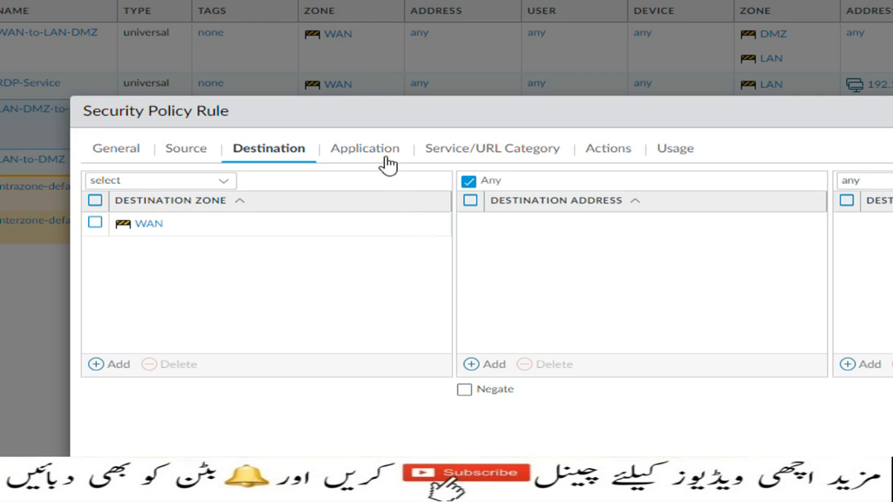
{"action": "left_click", "coordinate": [386, 153]}
{"action": "left_click", "coordinate": [478, 157]}
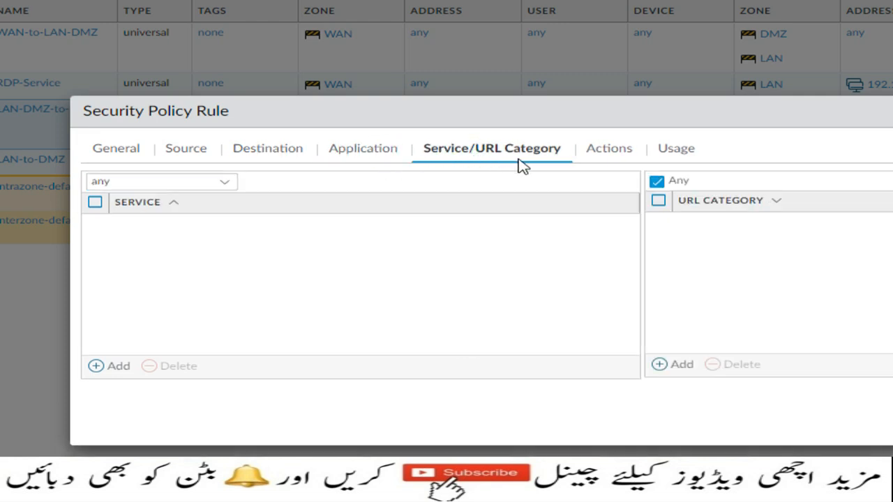
Step: In the rule's action settings, set the security profile type to Profiles
{"action": "left_click", "coordinate": [607, 150]}
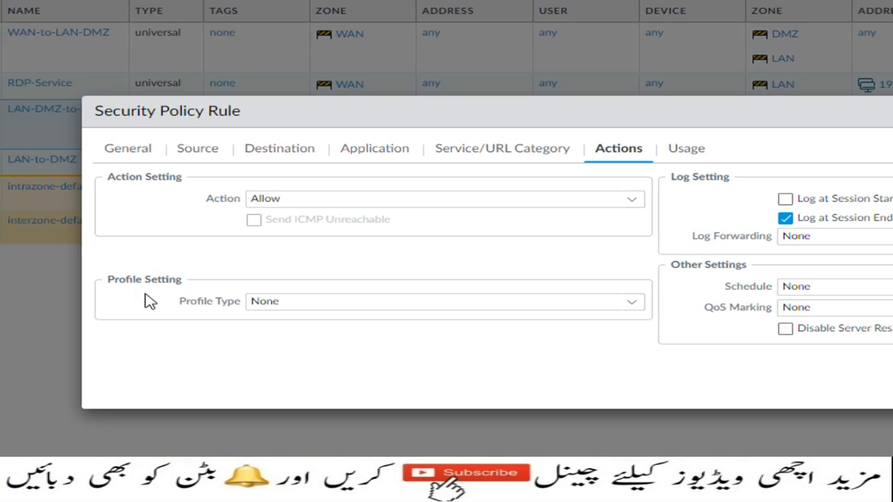
{"action": "left_click", "coordinate": [632, 306]}
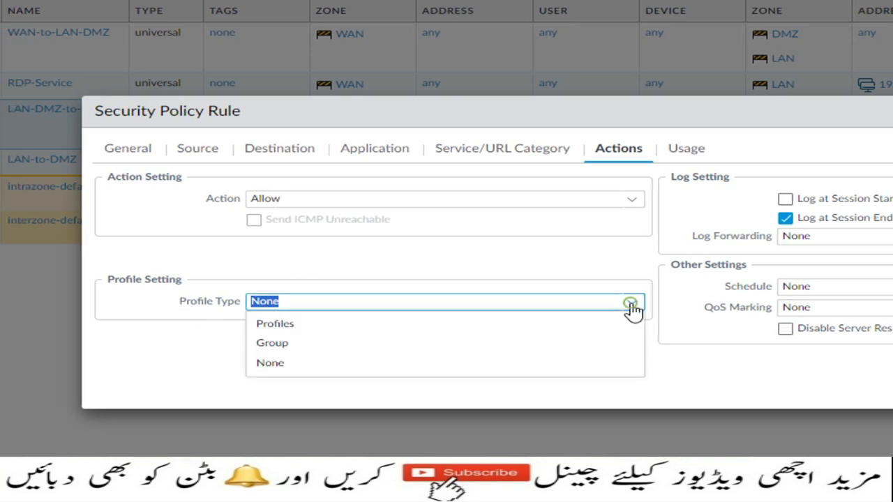
{"action": "left_click", "coordinate": [297, 328]}
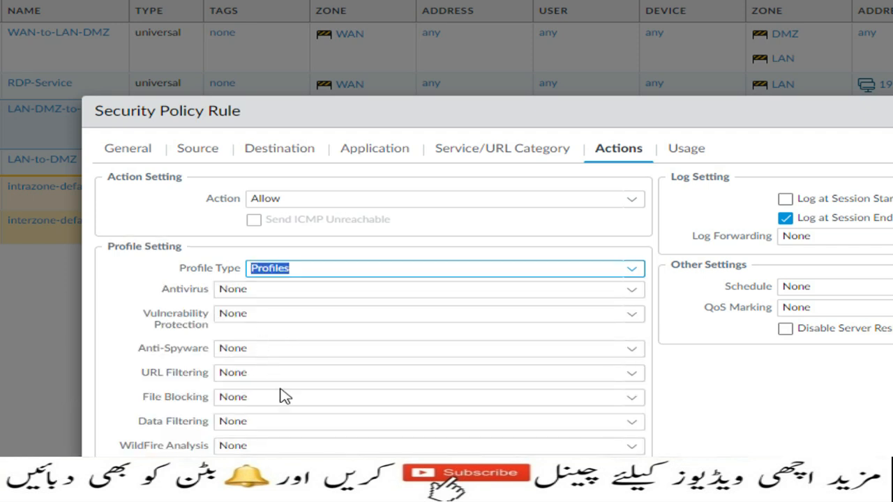
Step: Assign the default Antivirus profile and the default Vulnerability Protection profile to the rule
{"action": "scroll", "coordinate": [286, 395], "scroll_direction": "down", "scroll_amount": 2}
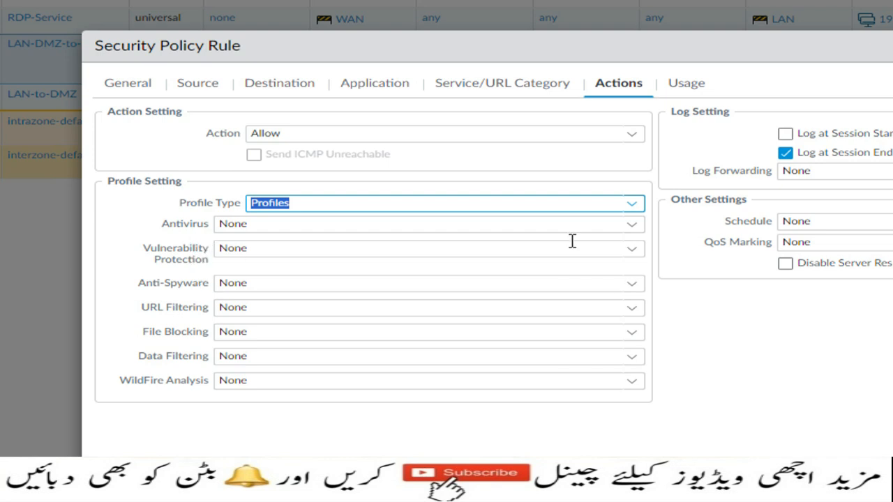
{"action": "left_click", "coordinate": [631, 225]}
{"action": "left_click", "coordinate": [371, 269]}
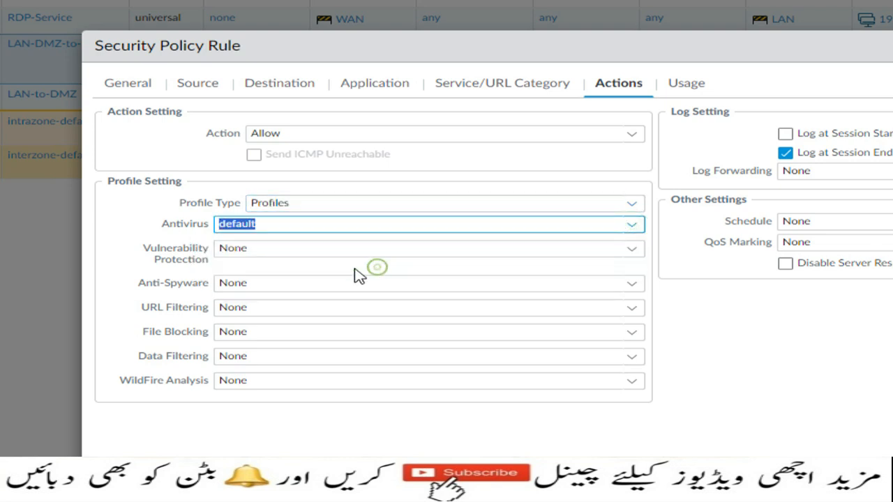
{"action": "left_click", "coordinate": [633, 250]}
{"action": "left_click", "coordinate": [416, 290]}
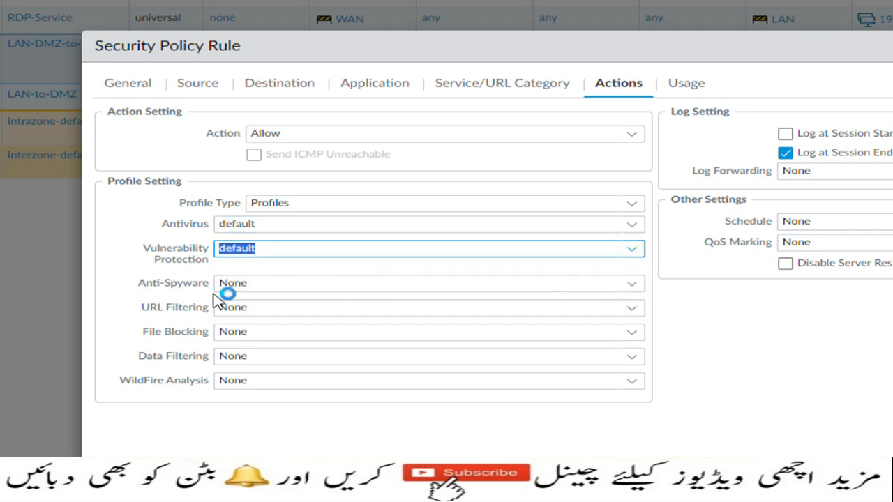
Step: Assign the strict Anti-Spyware profile and the default URL Filtering profile to the rule
{"action": "left_click", "coordinate": [628, 286]}
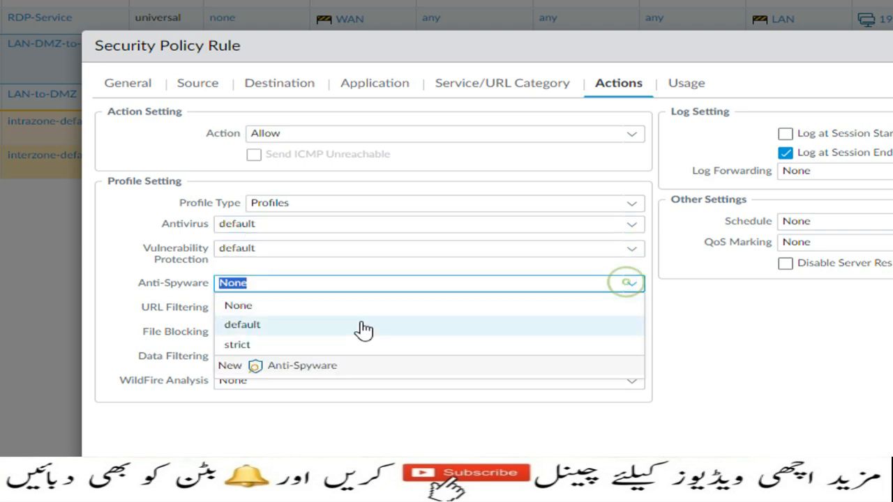
{"action": "left_click", "coordinate": [328, 348]}
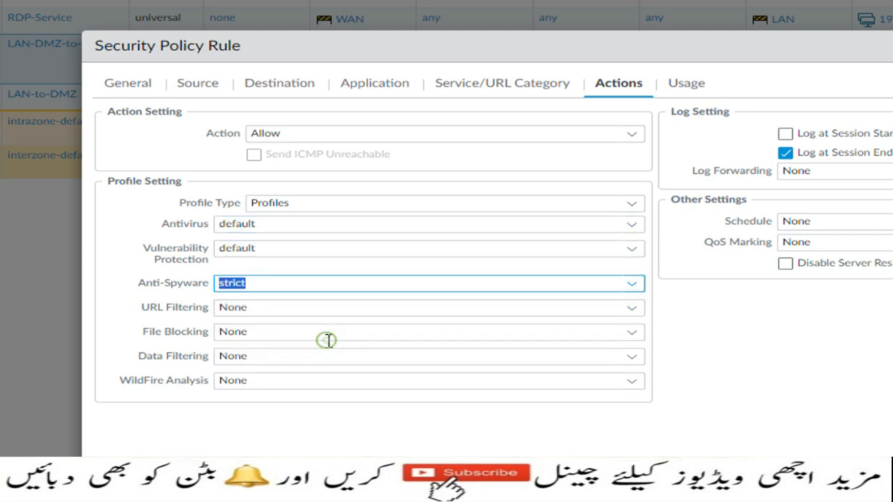
{"action": "left_click", "coordinate": [632, 308]}
{"action": "left_click", "coordinate": [351, 349]}
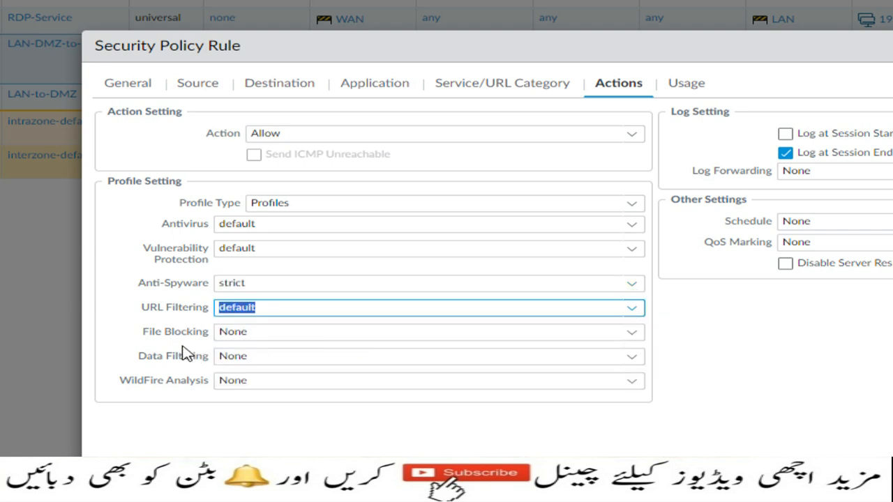
Step: Set the rule's File Blocking profile to strict file blocking and save the rule
{"action": "left_click", "coordinate": [623, 333]}
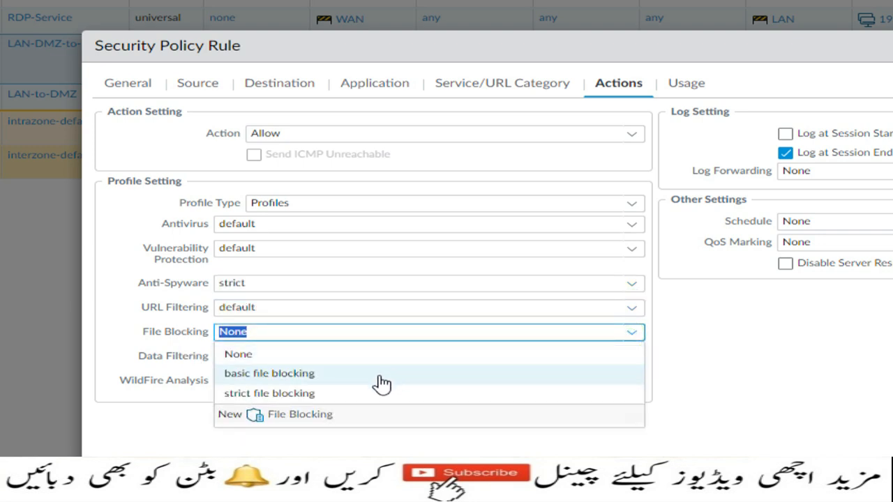
{"action": "left_click", "coordinate": [369, 394]}
{"action": "scroll", "coordinate": [200, 386], "scroll_direction": "down", "scroll_amount": 1}
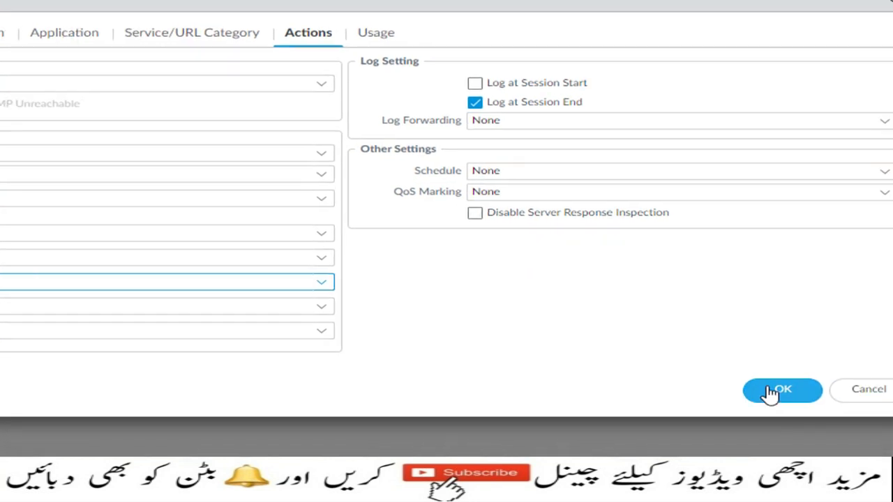
{"action": "left_click", "coordinate": [764, 393]}
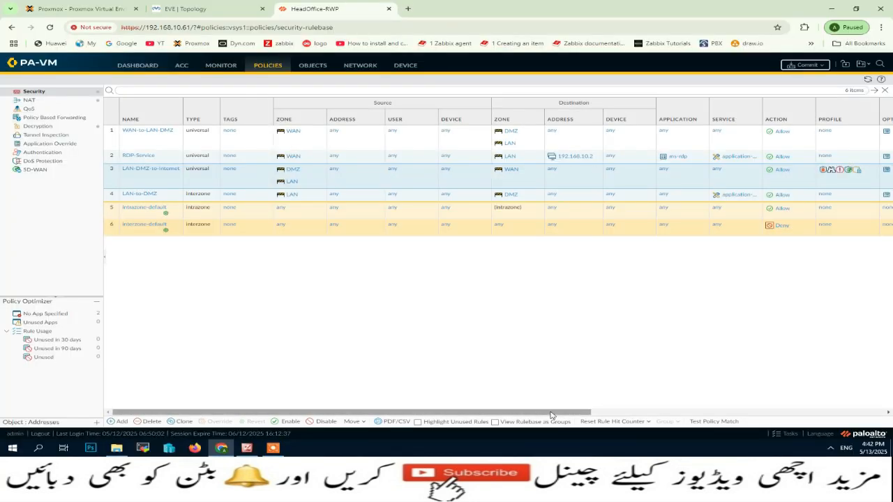
Step: Check the profiles assigned to the LAN-DMZ-to-Internet rule and commit the configuration changes to the firewall
{"action": "left_click_drag", "start_coordinate": [552, 413], "coordinate": [732, 413]}
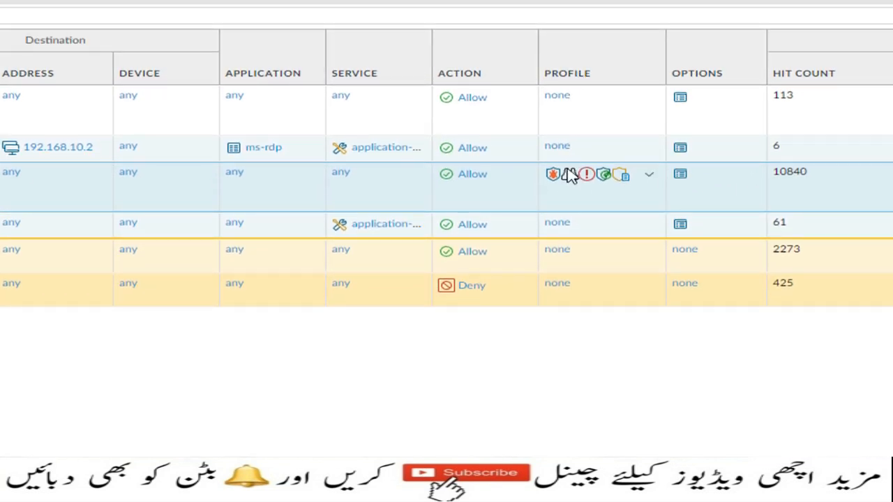
{"action": "mouse_move", "coordinate": [557, 185]}
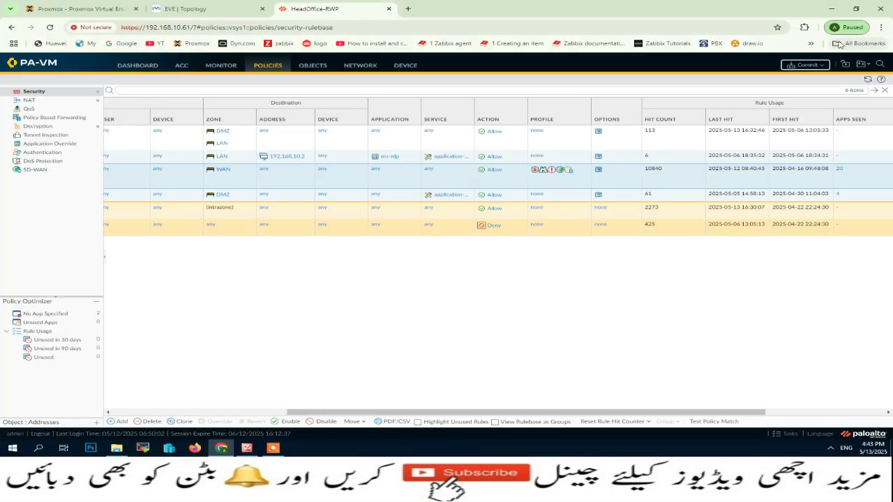
{"action": "left_click", "coordinate": [806, 65]}
{"action": "left_click", "coordinate": [535, 342]}
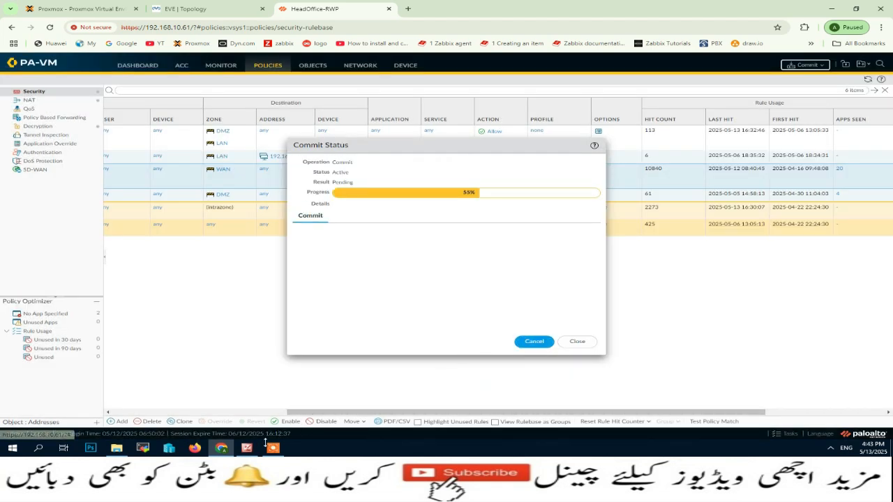
Step: Consult the security profile notes in Picture Manager, and back in Chrome view the Traffic, Threat, URL Filtering and Data Filtering logs
{"action": "left_click", "coordinate": [249, 448]}
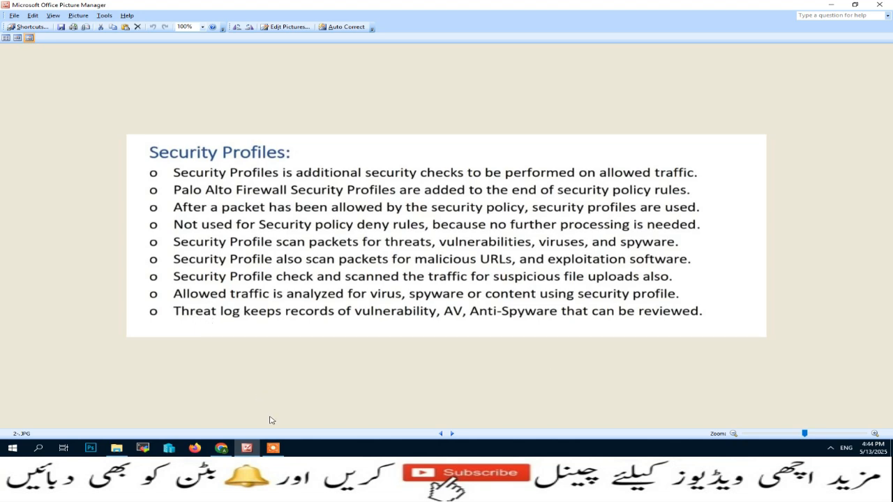
{"action": "left_click", "coordinate": [222, 450]}
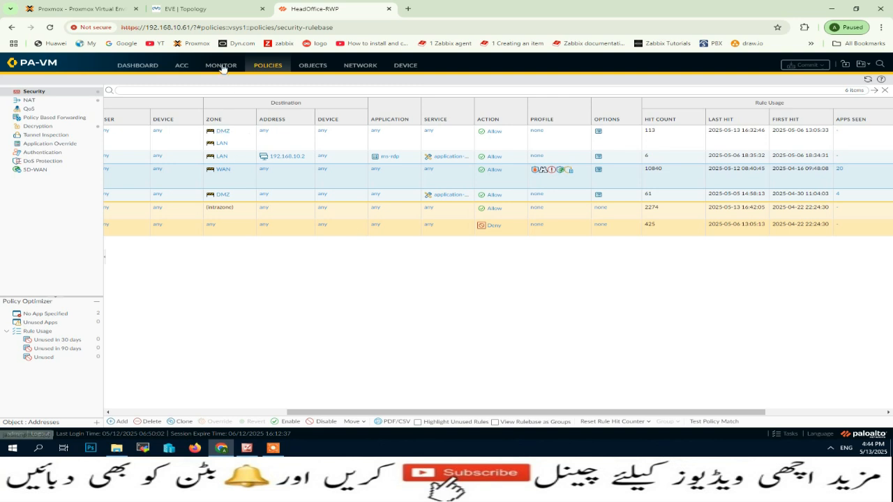
{"action": "left_click", "coordinate": [222, 66]}
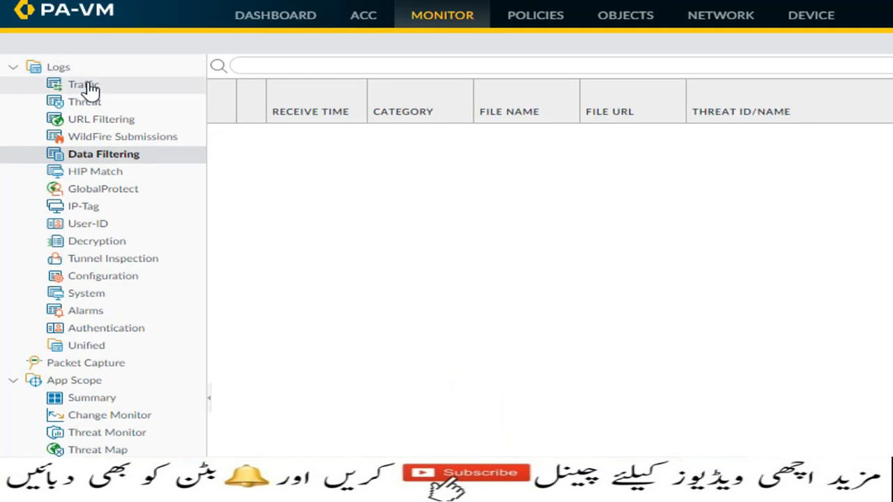
{"action": "left_click", "coordinate": [89, 87]}
{"action": "left_click", "coordinate": [99, 105]}
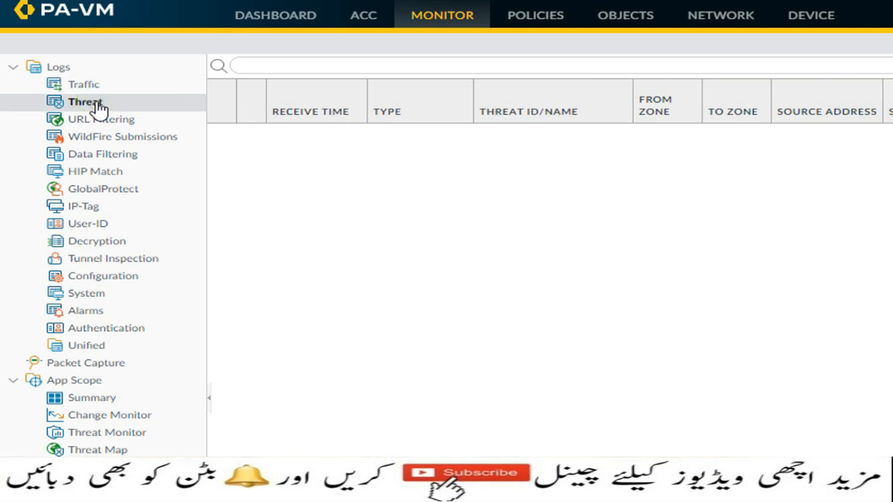
{"action": "left_click", "coordinate": [124, 128]}
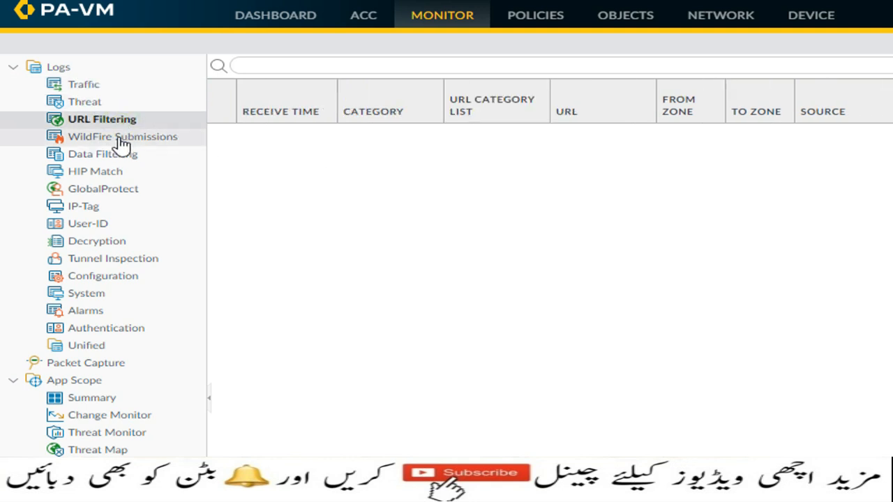
{"action": "left_click", "coordinate": [120, 155]}
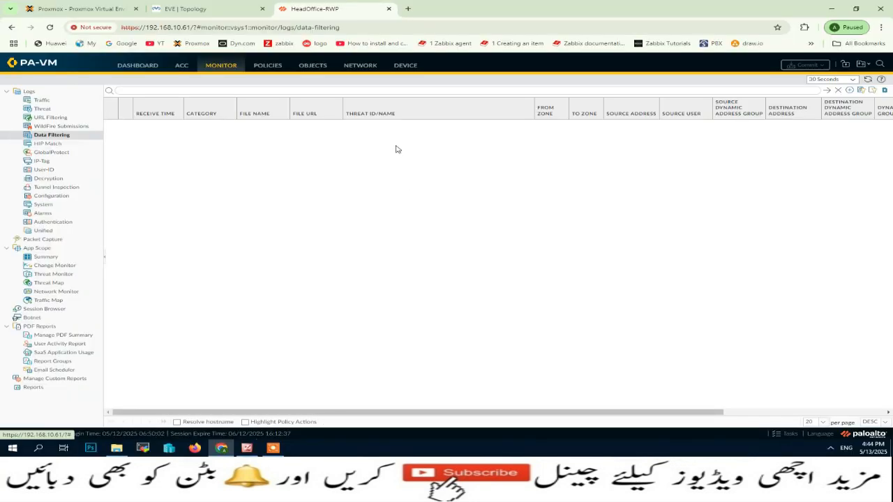
Step: Look at the profiles in the security policy list, and in Picture Manager read the slides on the security profile flow and types
{"action": "left_click", "coordinate": [264, 67]}
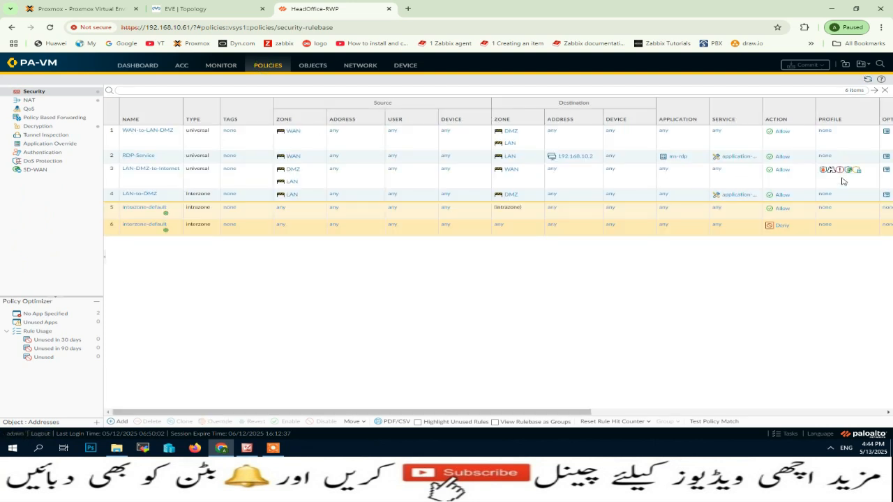
{"action": "left_click", "coordinate": [247, 448]}
{"action": "scroll", "coordinate": [325, 400], "scroll_direction": "down", "scroll_amount": 1}
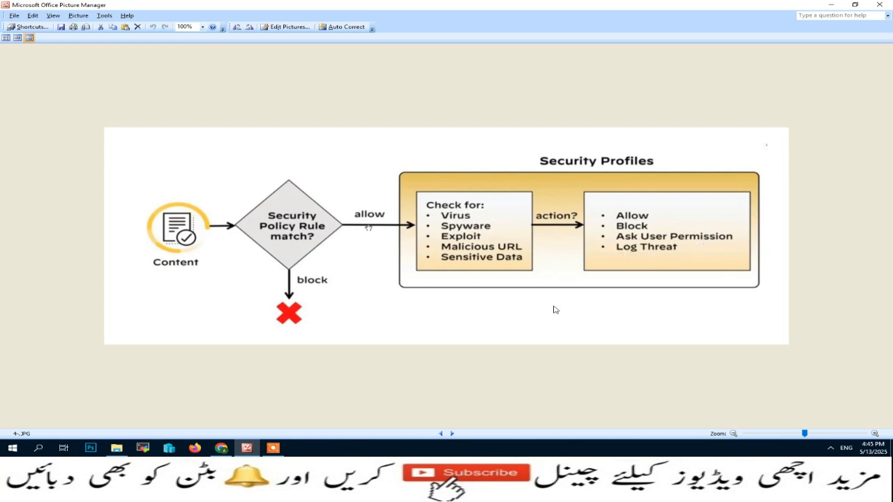
{"action": "key", "text": "Right"}
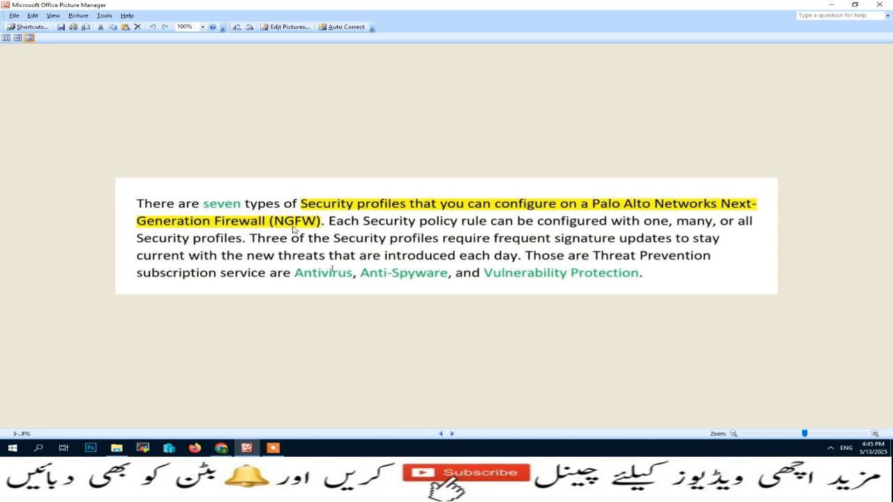
{"action": "key", "text": "Right"}
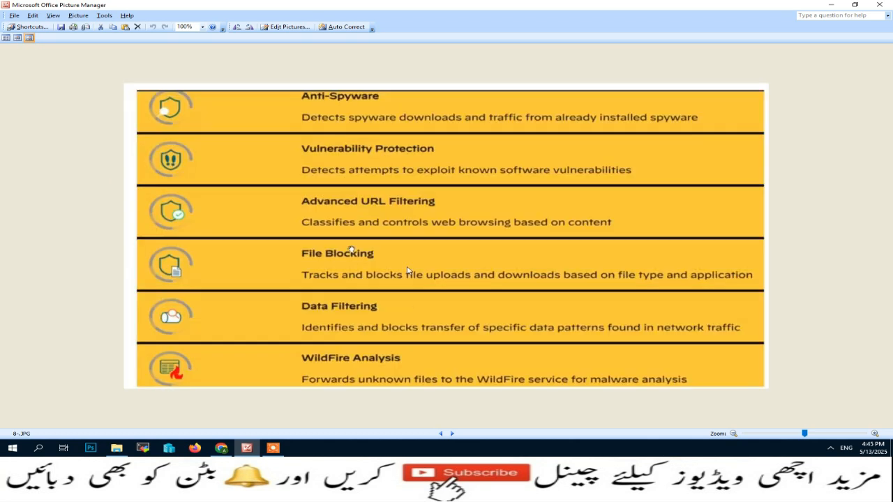
{"action": "key", "text": "Left"}
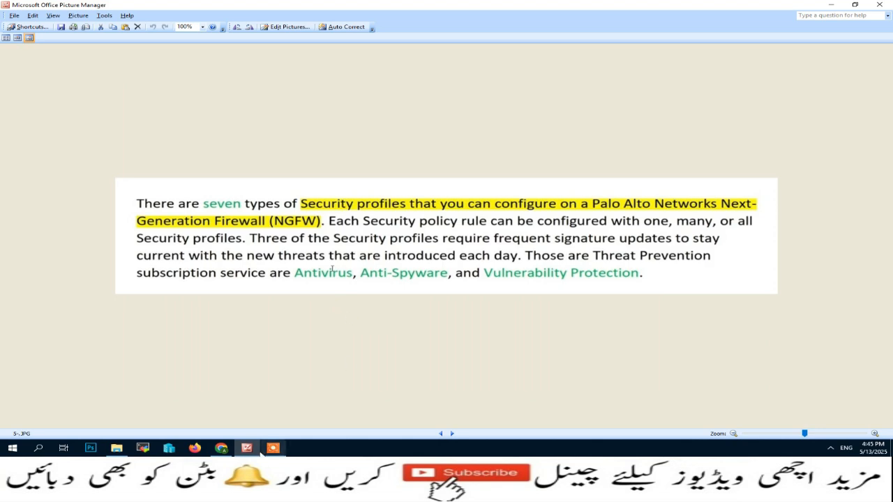
Step: Switch to Chrome, review the profile settings in the LAN-DMZ-to-Internet rule's actions and close the rule without changes
{"action": "left_click", "coordinate": [222, 450]}
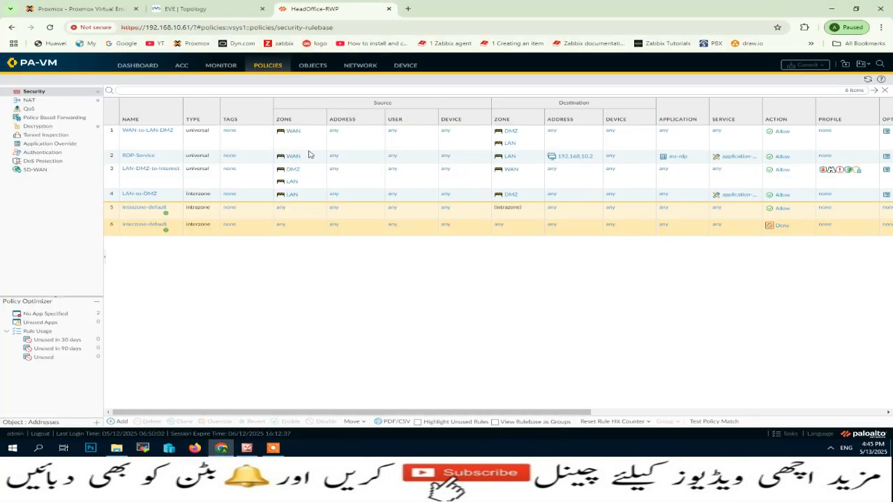
{"action": "left_click", "coordinate": [156, 171]}
{"action": "left_click", "coordinate": [431, 189]}
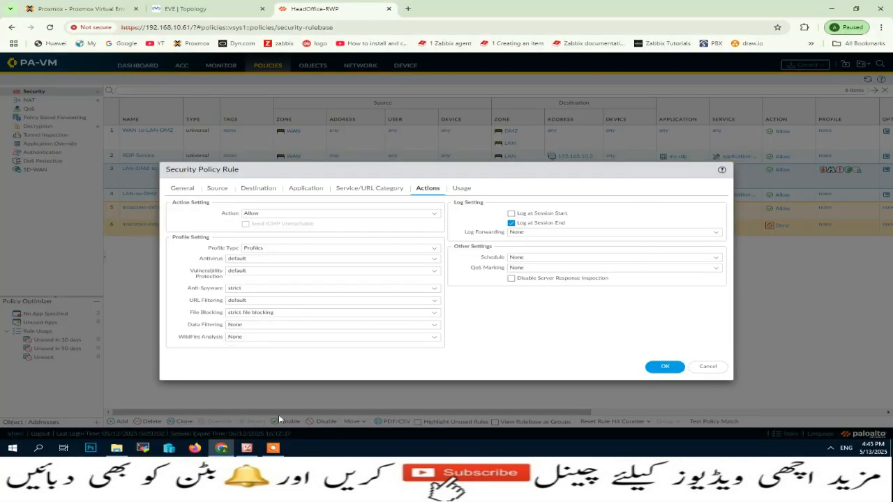
{"action": "left_click", "coordinate": [708, 366]}
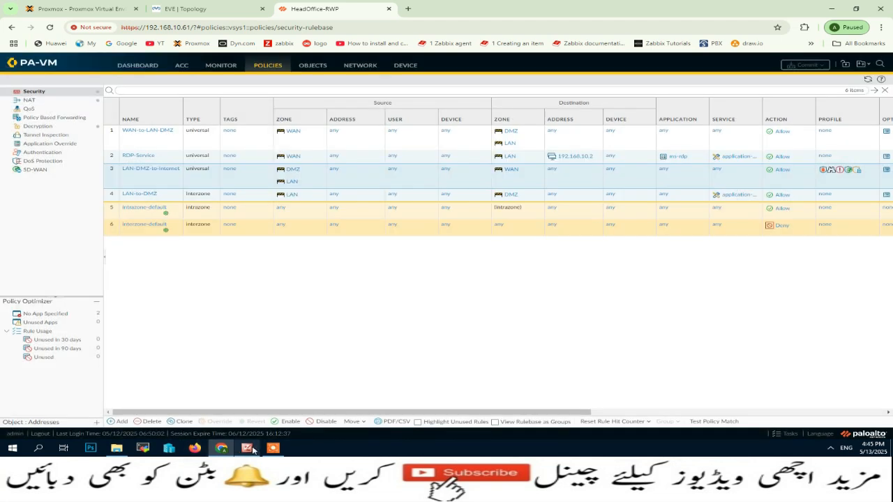
Step: Read the security profile types slide in Picture Manager, and in Chrome review the LAN-DMZ-to-Internet rule's action and profile settings without changing them
{"action": "left_click", "coordinate": [250, 449]}
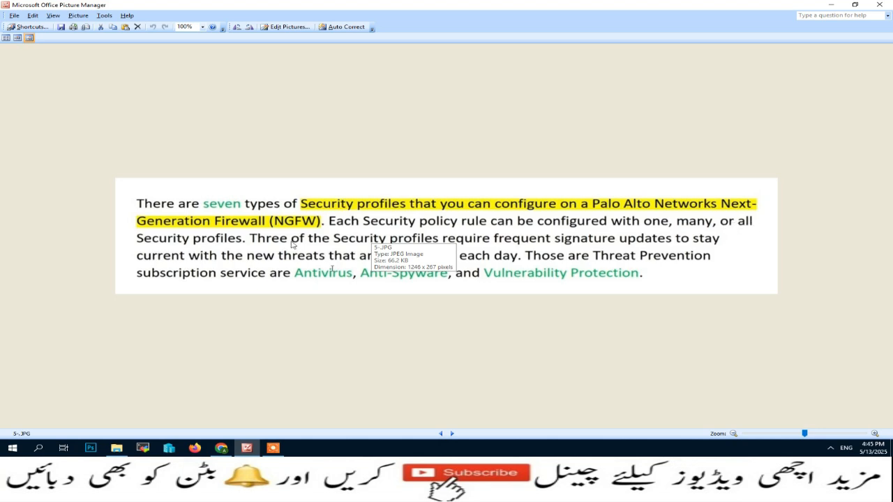
{"action": "left_click", "coordinate": [222, 448]}
{"action": "left_click", "coordinate": [153, 169]}
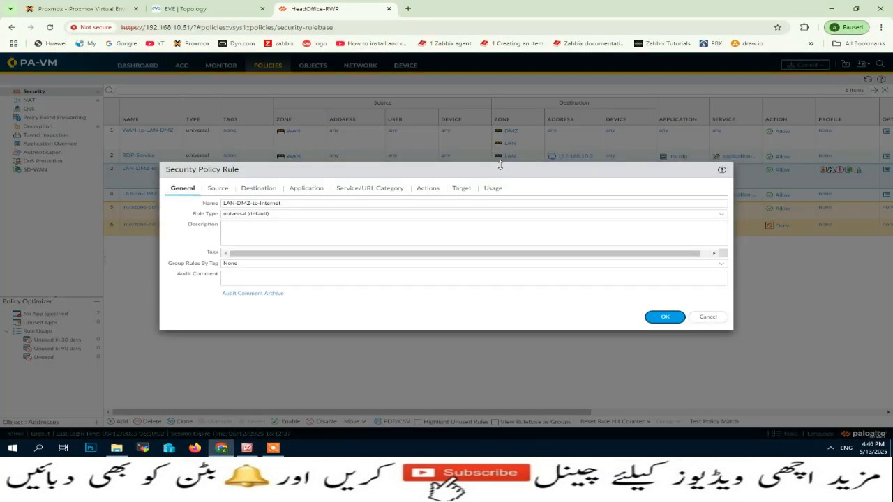
{"action": "left_click", "coordinate": [427, 188]}
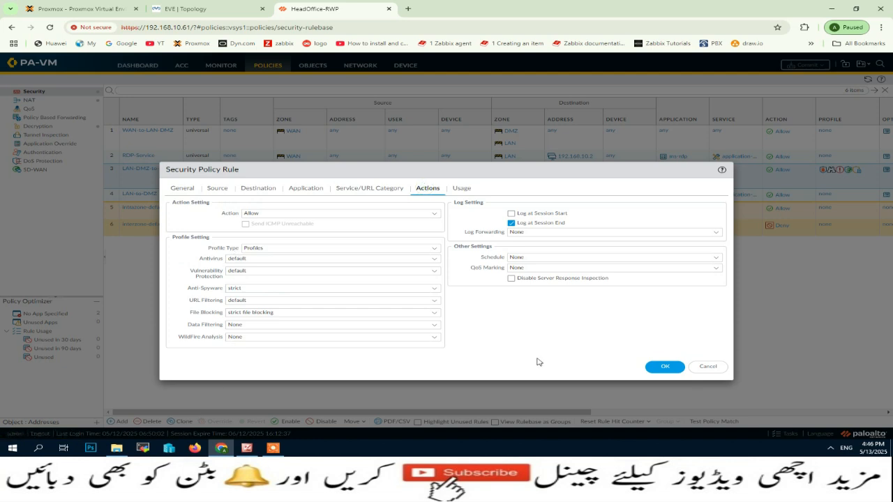
{"action": "left_click", "coordinate": [707, 367]}
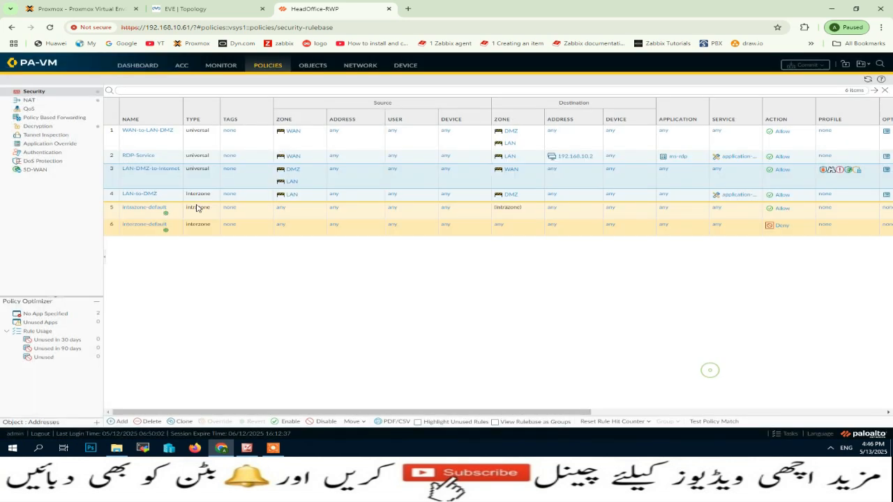
Step: Set the LAN-to-DMZ rule's profile type to Profiles with the default Antivirus profile, save it and check its profile in the rule list
{"action": "left_click", "coordinate": [134, 194]}
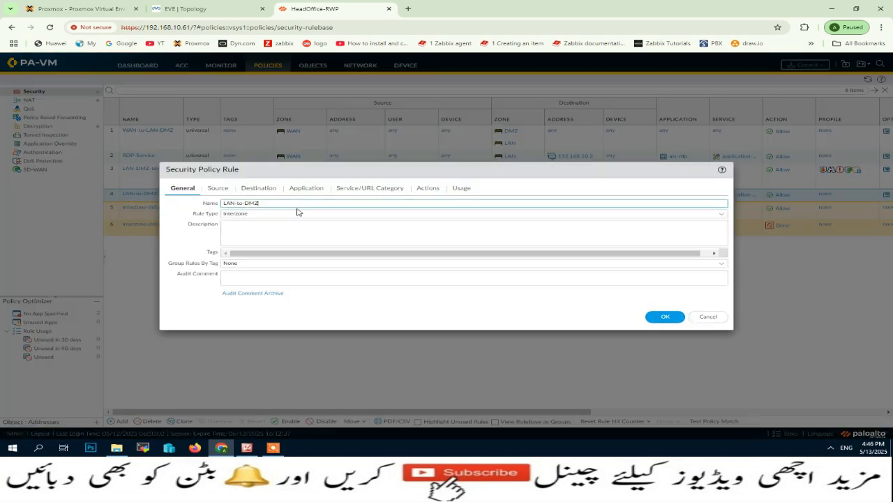
{"action": "left_click", "coordinate": [424, 188]}
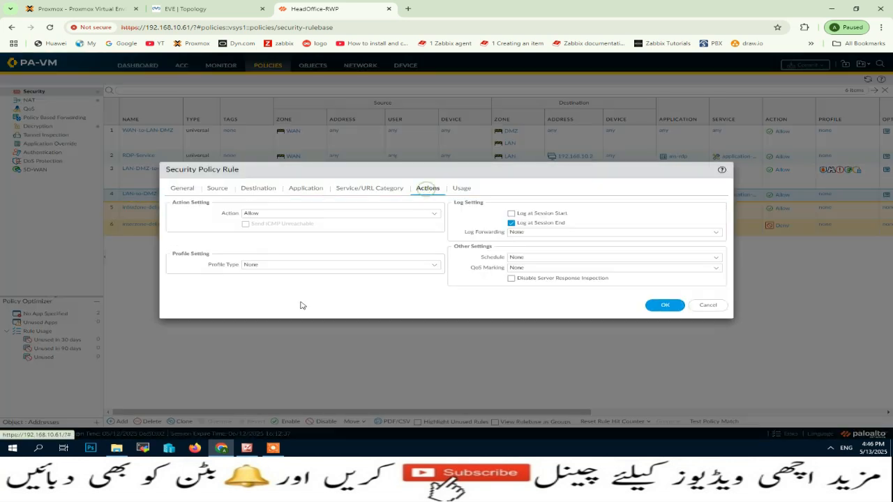
{"action": "left_click", "coordinate": [435, 267]}
{"action": "left_click", "coordinate": [257, 278]}
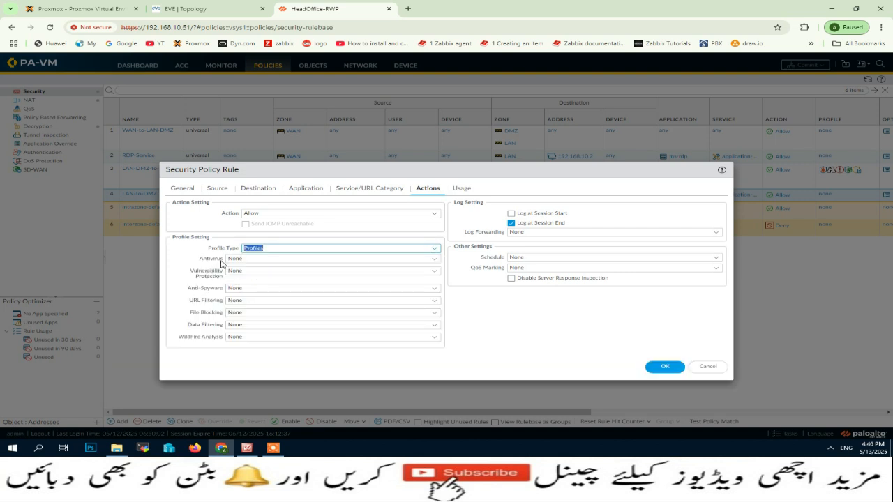
{"action": "left_click", "coordinate": [434, 258]}
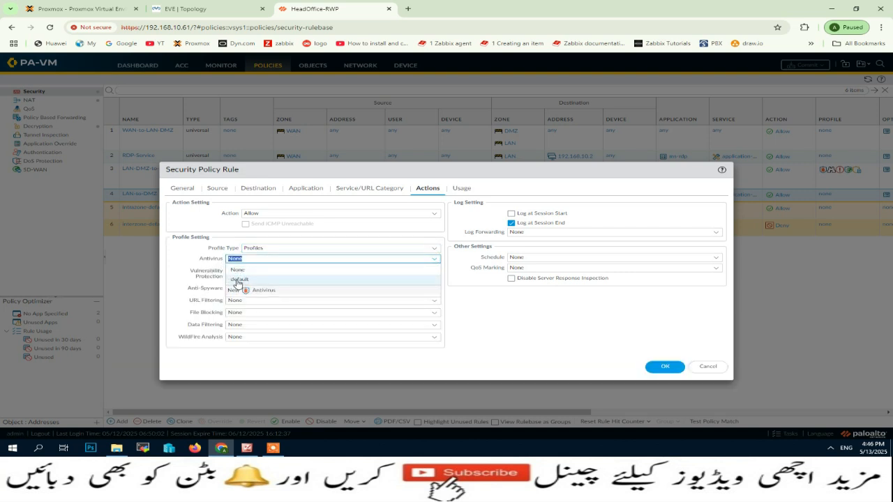
{"action": "left_click", "coordinate": [237, 279]}
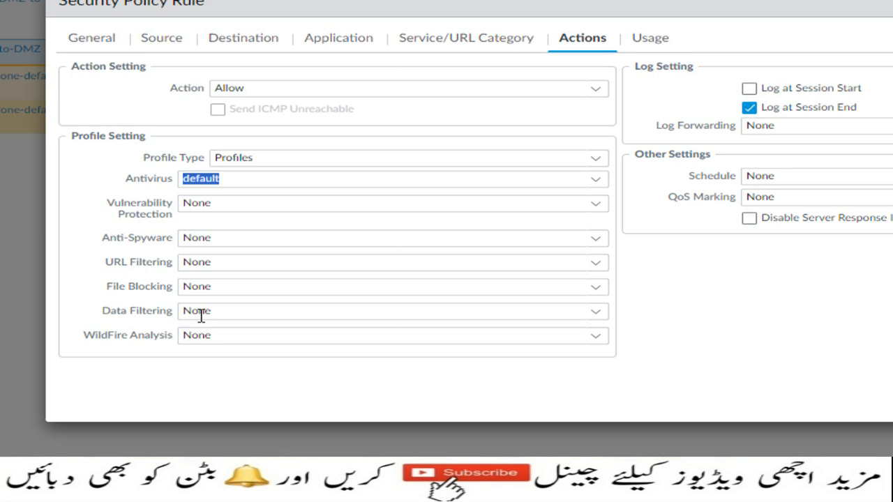
{"action": "left_click", "coordinate": [764, 395]}
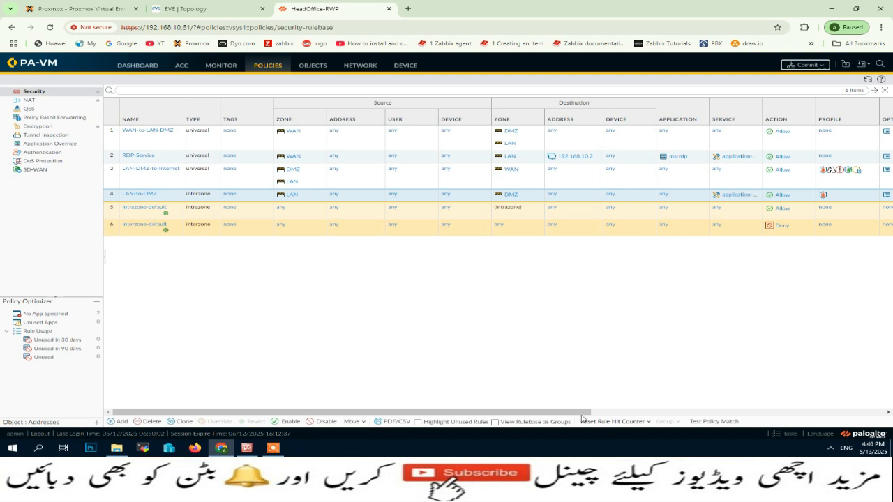
{"action": "left_click_drag", "start_coordinate": [573, 412], "coordinate": [691, 408]}
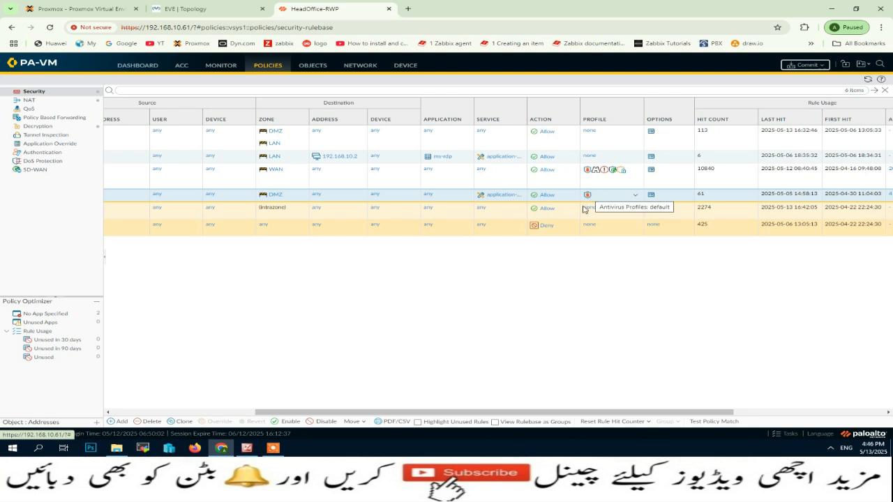
{"action": "left_click_drag", "start_coordinate": [312, 413], "coordinate": [100, 394]}
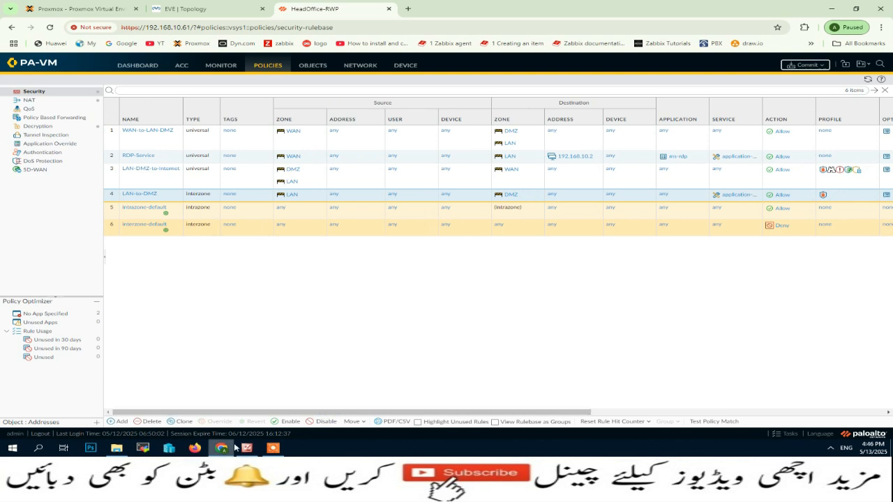
Step: Read the signature update notes in Picture Manager, and in Chrome look at the device's Dynamic Updates page and return to the security policies
{"action": "left_click", "coordinate": [247, 448]}
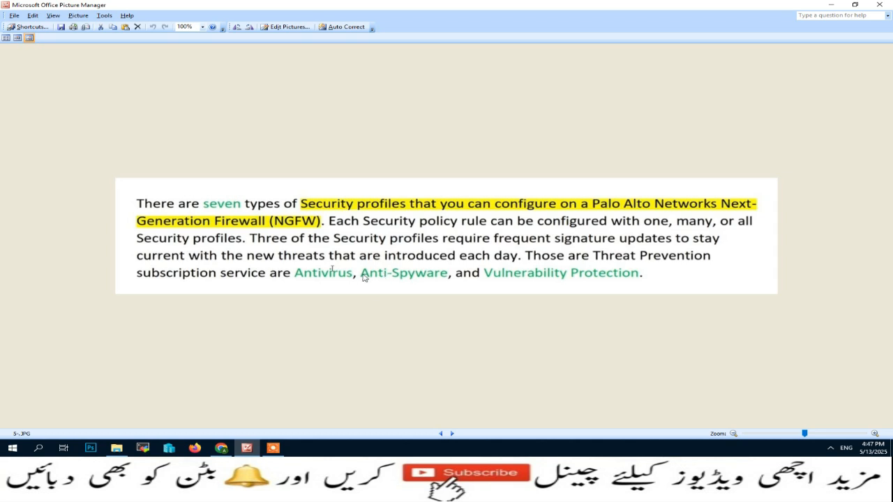
{"action": "left_click", "coordinate": [221, 448]}
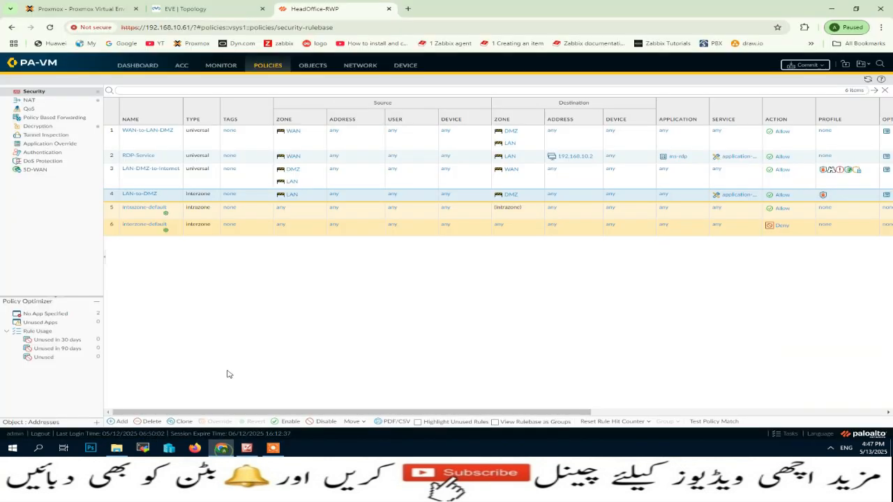
{"action": "left_click", "coordinate": [406, 65]}
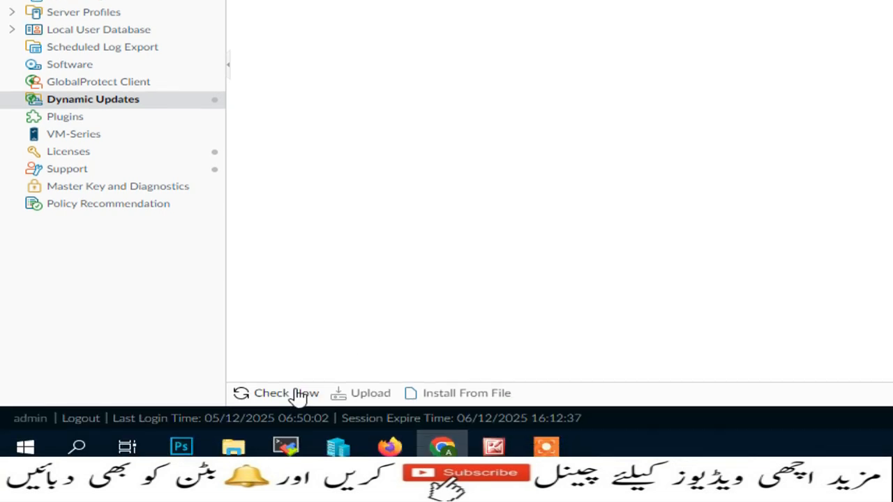
{"action": "left_click", "coordinate": [288, 447]}
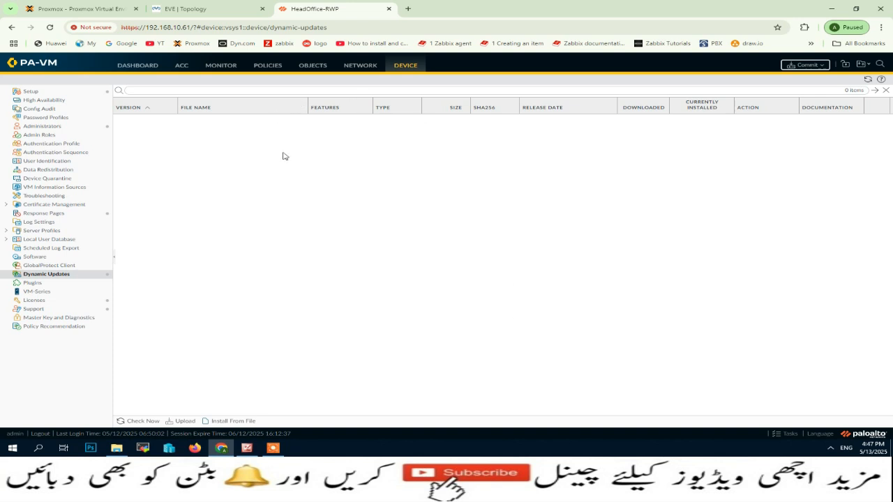
{"action": "left_click", "coordinate": [273, 66]}
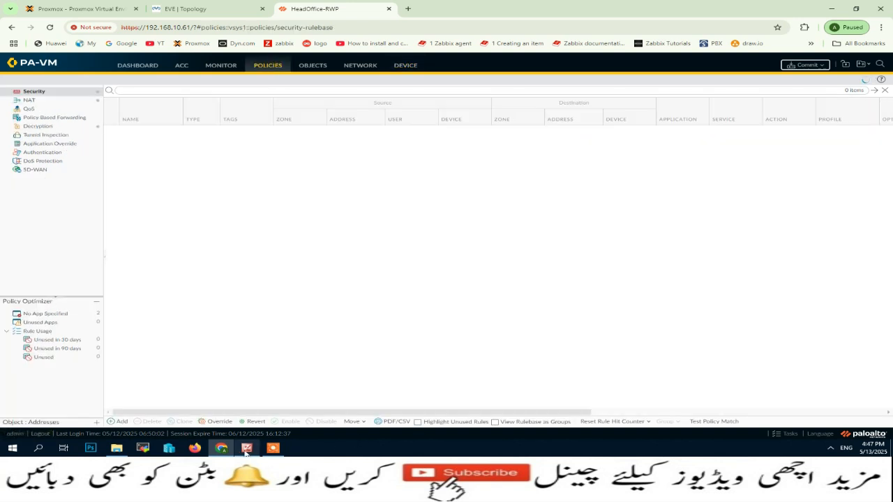
Step: Switch to Picture Manager and read the slides on security profile types, their policy icons and the Security Profile Group
{"action": "left_click", "coordinate": [247, 450]}
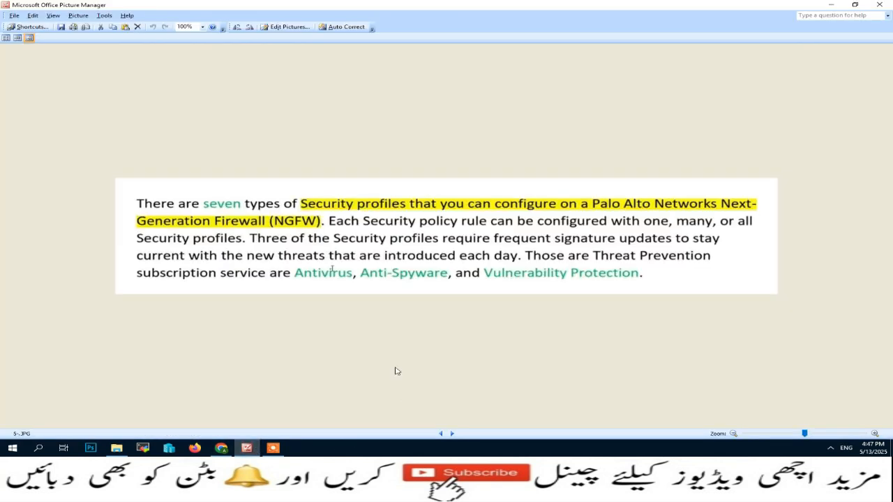
{"action": "scroll", "coordinate": [396, 371], "scroll_direction": "down", "scroll_amount": 1}
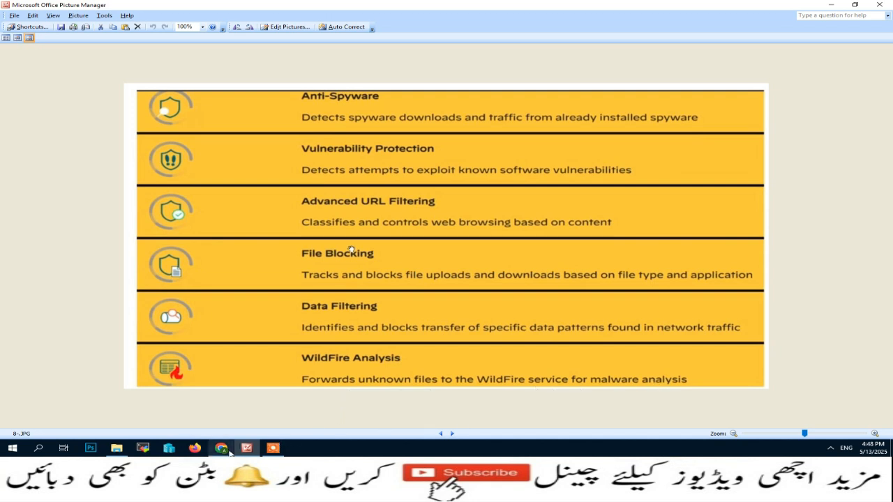
{"action": "key", "text": "Right"}
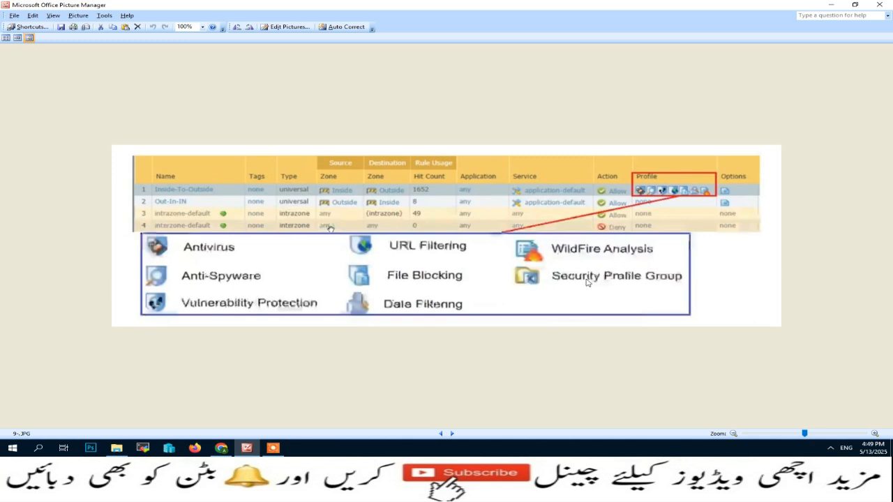
{"action": "key", "text": "Right"}
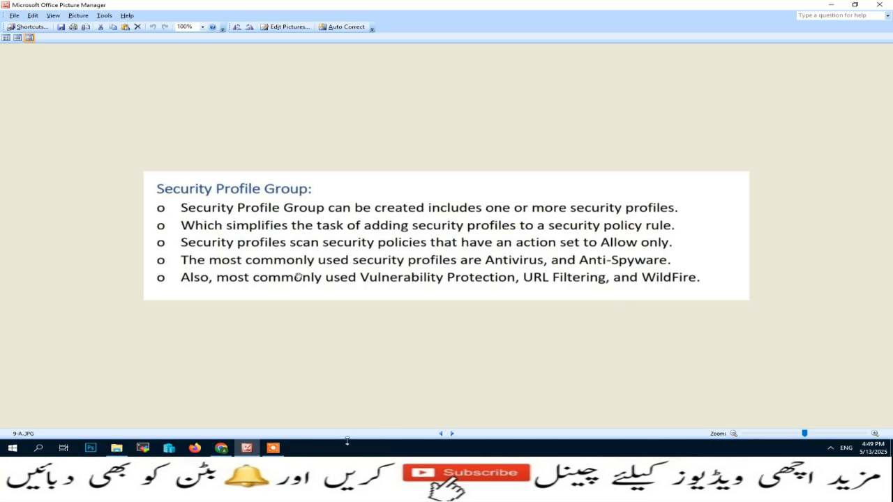
Step: Switch to Chrome and start a new Security Profile Group object named Anti-Group-VS
{"action": "left_click", "coordinate": [221, 448]}
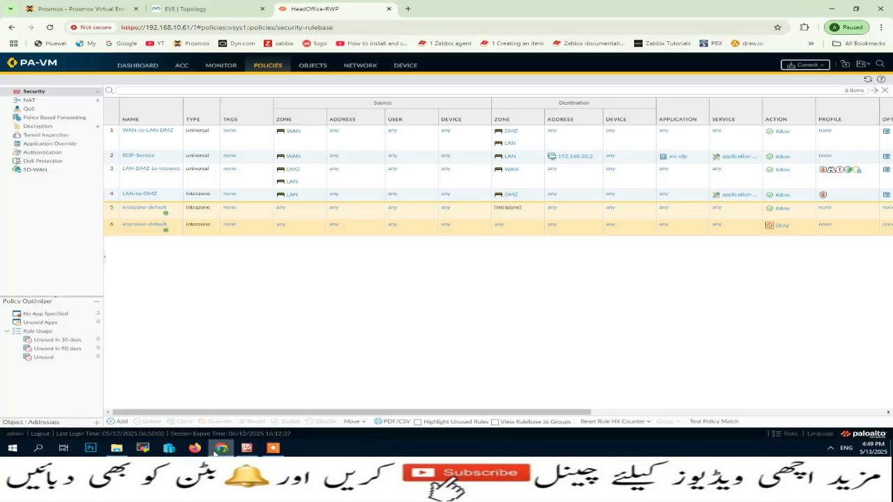
{"action": "left_click", "coordinate": [314, 66]}
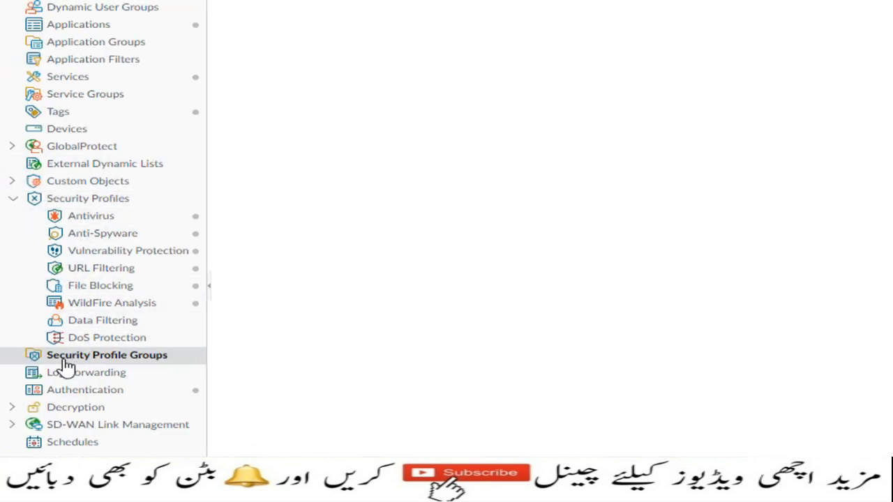
{"action": "left_click", "coordinate": [101, 363]}
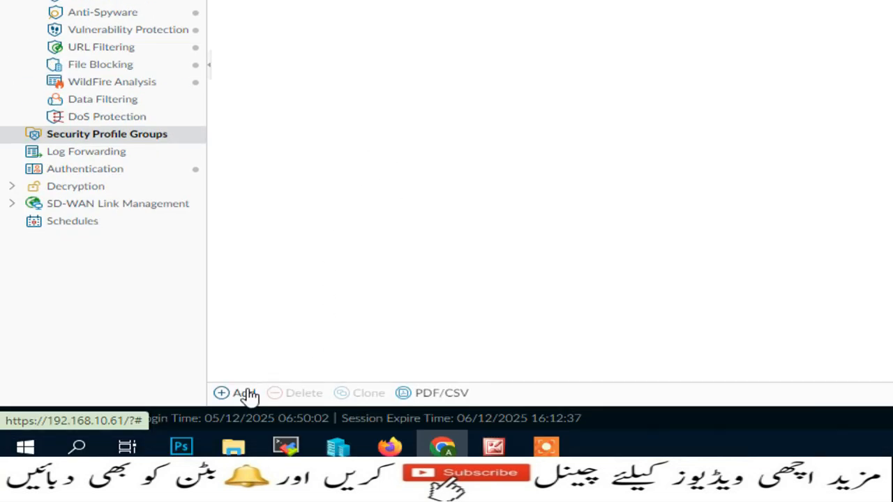
{"action": "left_click", "coordinate": [246, 393]}
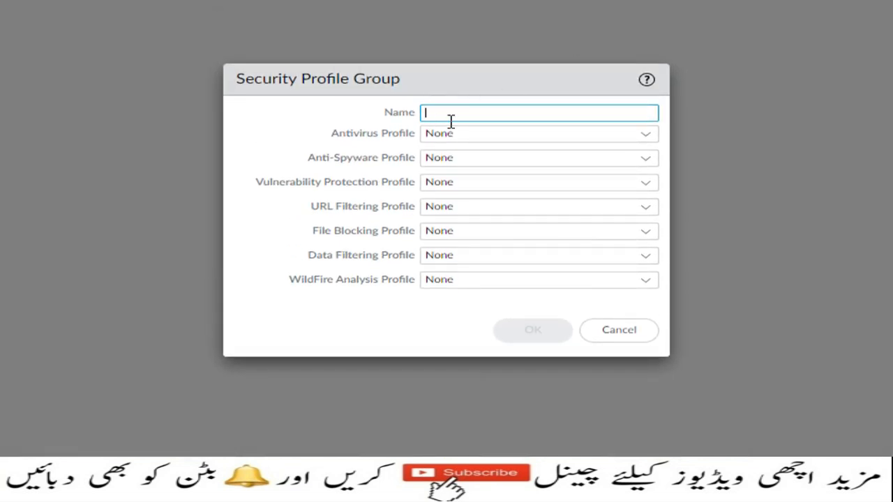
{"action": "left_click", "coordinate": [454, 116]}
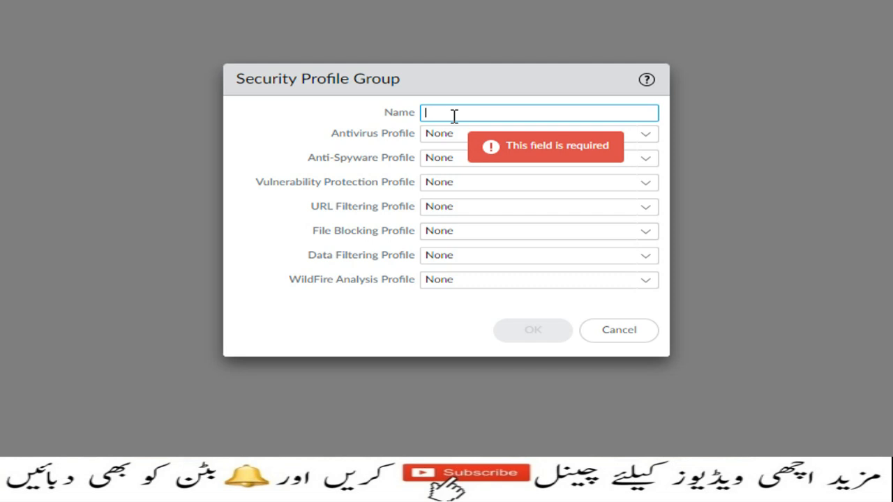
{"action": "type", "text": "Anti"}
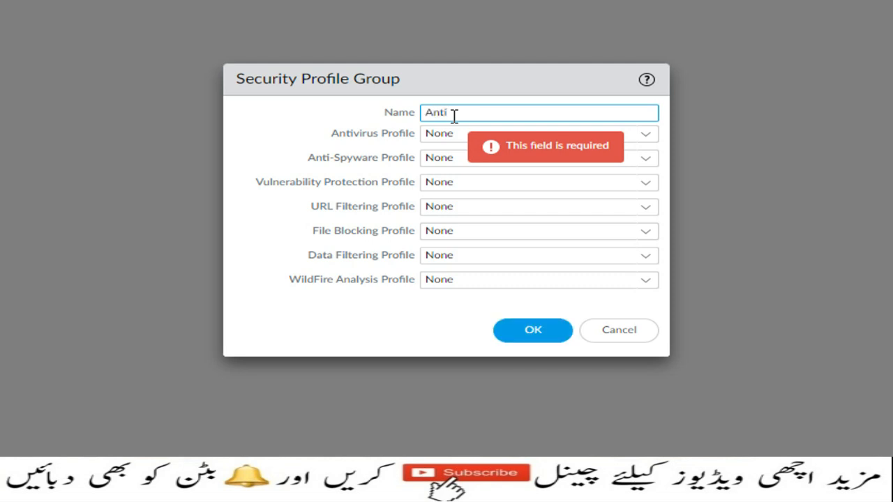
{"action": "type", "text": "-Group-VS"}
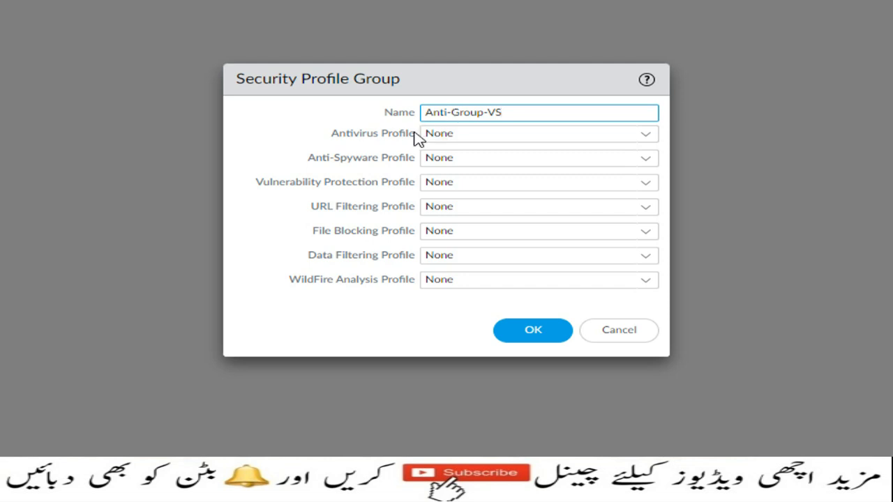
Step: Assign the default Antivirus profile and the strict Anti-Spyware profile to the group and save it
{"action": "left_click", "coordinate": [648, 136]}
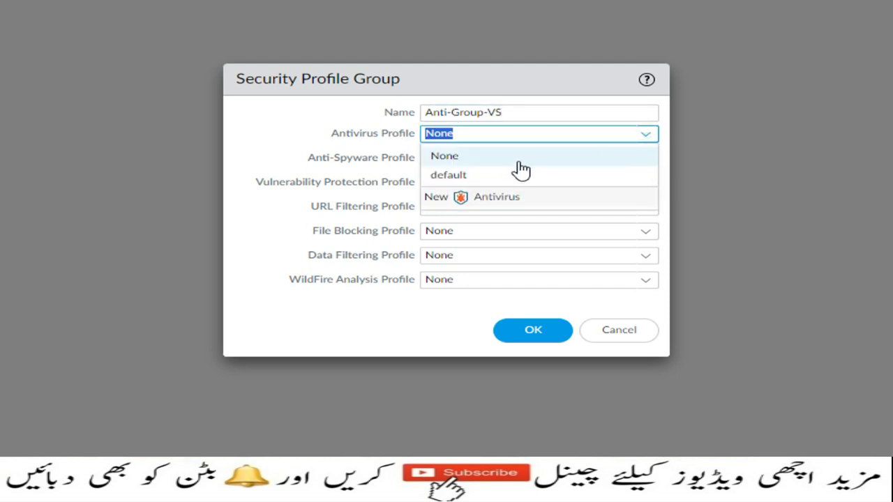
{"action": "left_click", "coordinate": [516, 173]}
{"action": "left_click", "coordinate": [646, 159]}
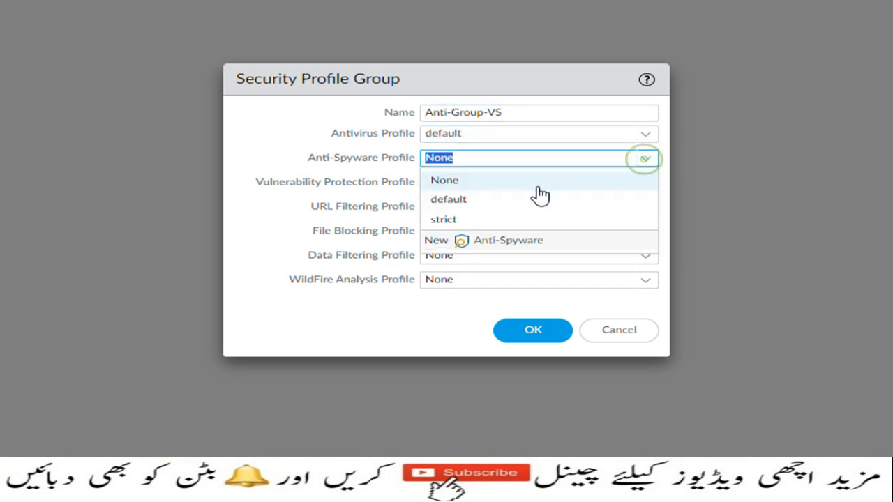
{"action": "left_click", "coordinate": [486, 222]}
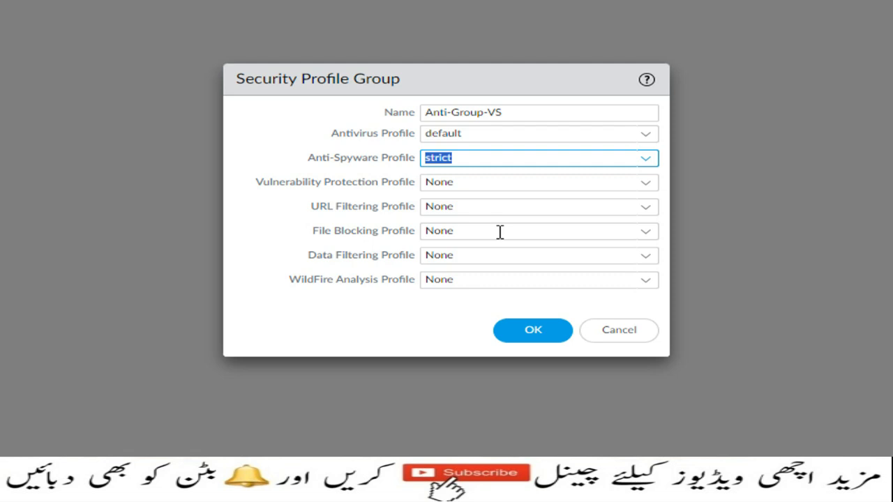
{"action": "left_click", "coordinate": [532, 330]}
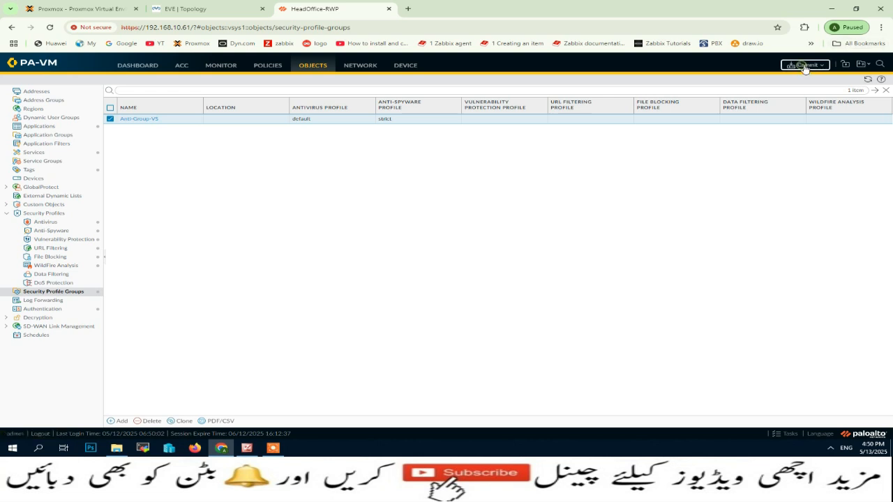
Step: Commit the configuration changes to the firewall, close the commit status and return to the security policy rules
{"action": "left_click", "coordinate": [804, 65]}
{"action": "left_click", "coordinate": [540, 341]}
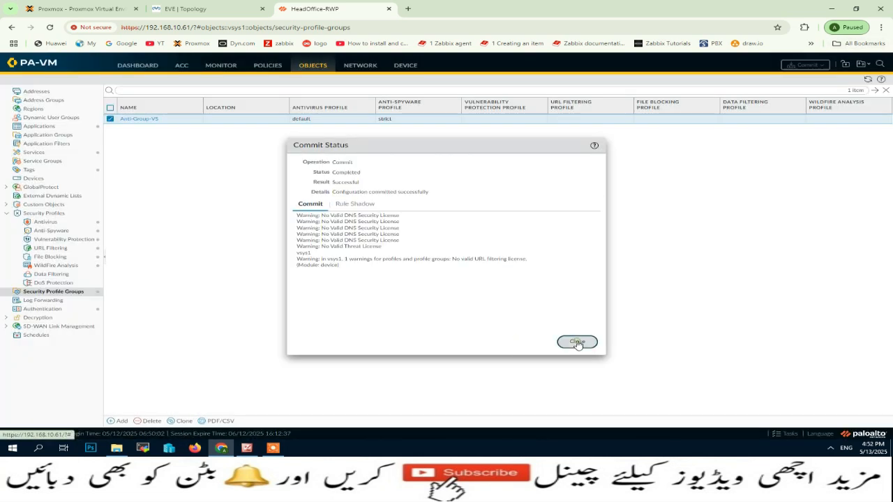
{"action": "left_click", "coordinate": [577, 342]}
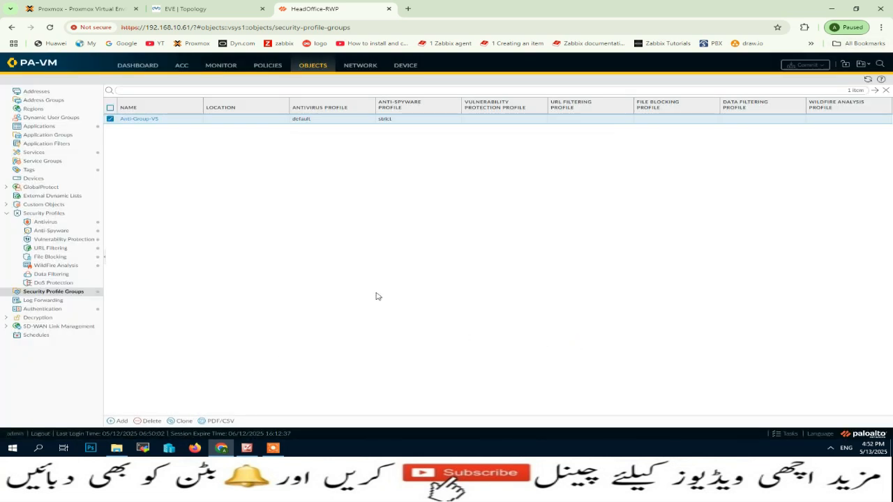
{"action": "left_click", "coordinate": [268, 66]}
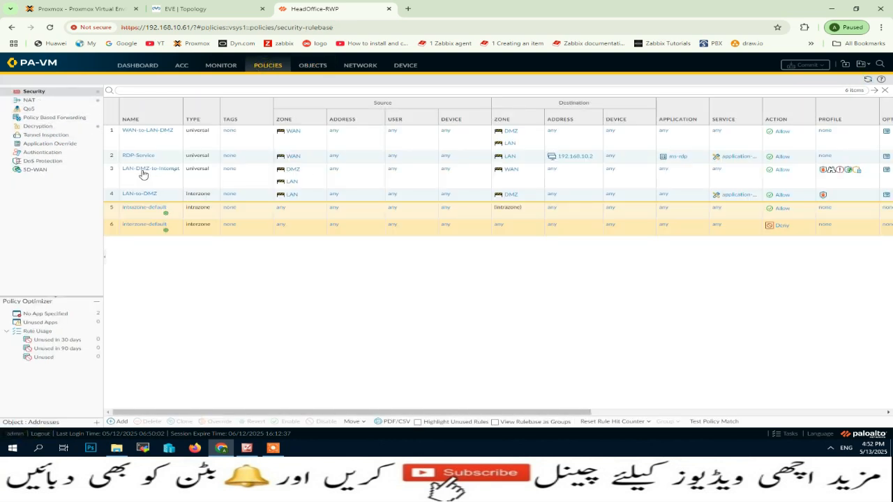
Step: Open the LAN-DMZ-to-Internet security policy rule's action settings and set its profile type to Group
{"action": "left_click", "coordinate": [155, 171]}
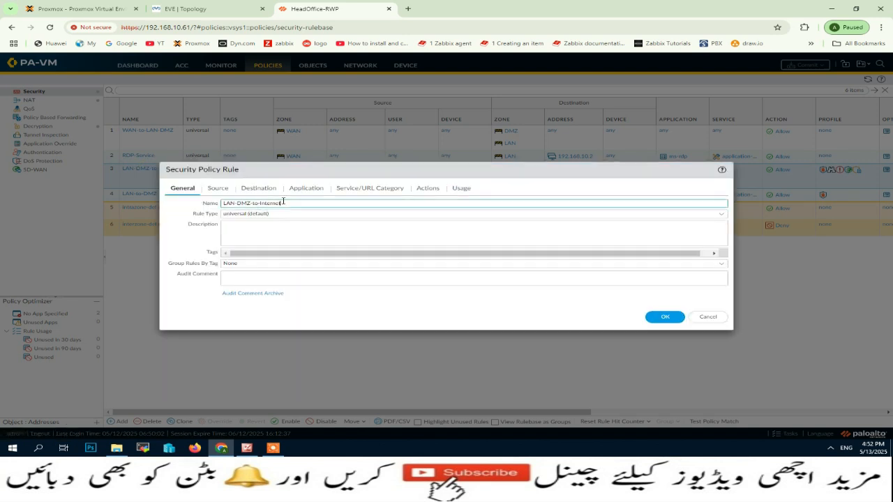
{"action": "left_click", "coordinate": [427, 188]}
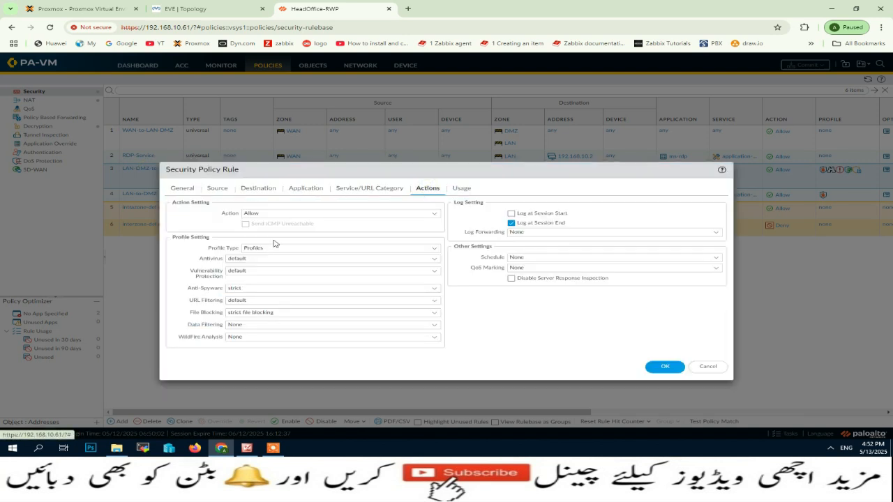
{"action": "left_click", "coordinate": [437, 253]}
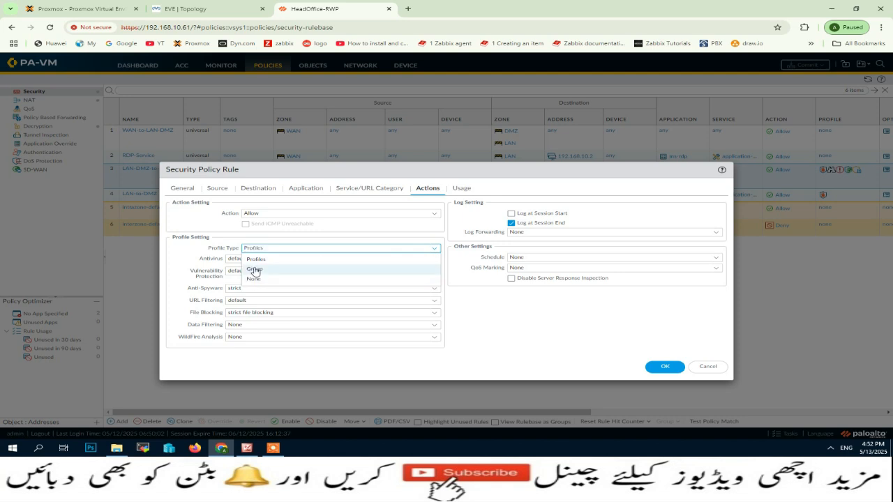
{"action": "left_click", "coordinate": [255, 268]}
{"action": "left_click", "coordinate": [434, 256]}
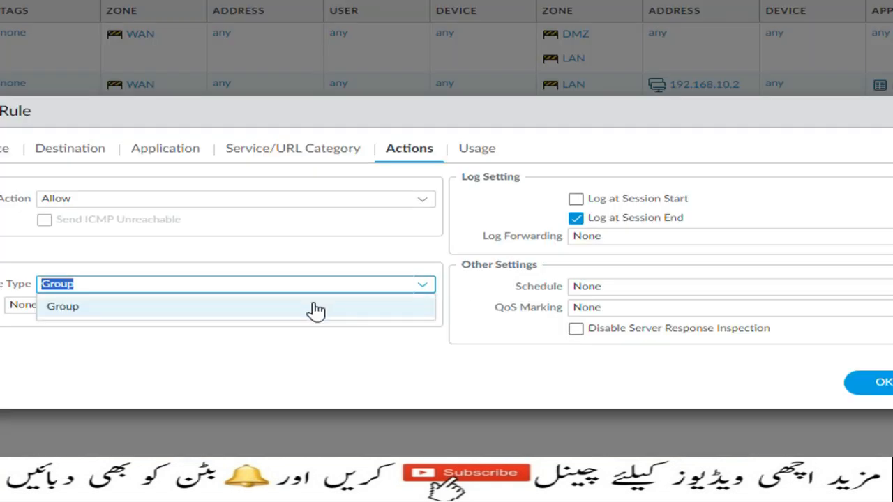
{"action": "left_click", "coordinate": [434, 256]}
{"action": "left_click", "coordinate": [411, 281]}
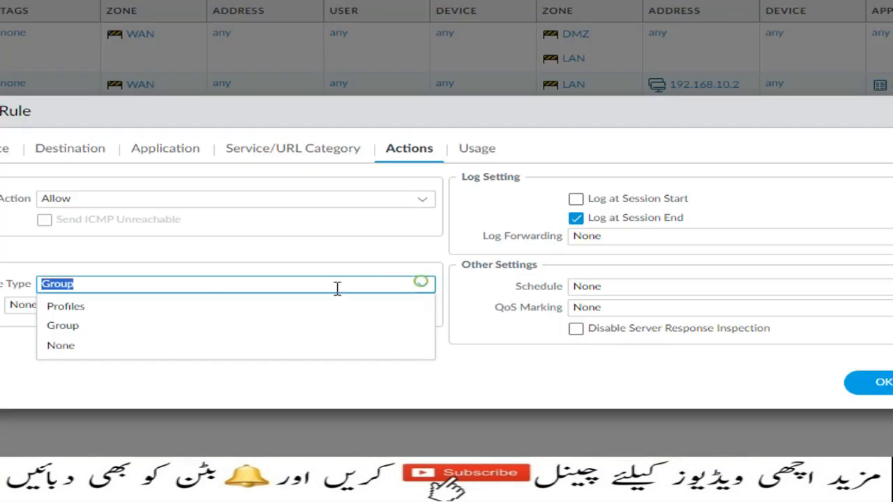
{"action": "left_click", "coordinate": [180, 311]}
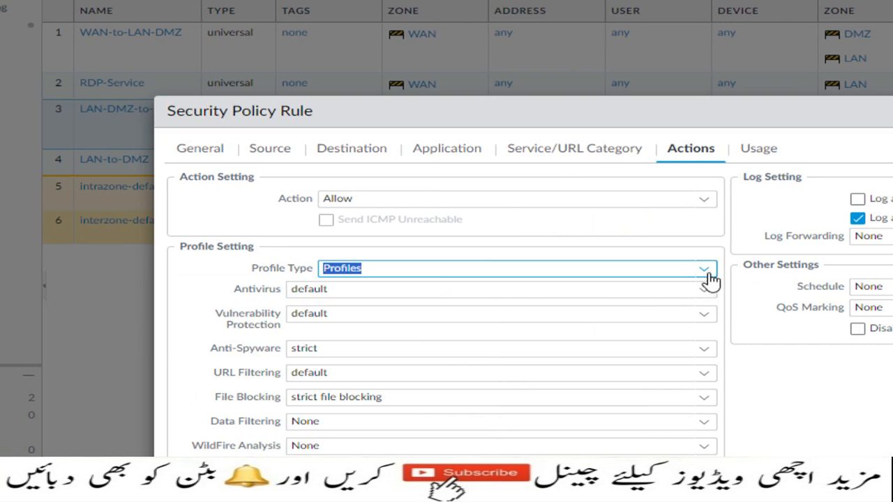
{"action": "left_click", "coordinate": [707, 275]}
{"action": "left_click", "coordinate": [554, 310]}
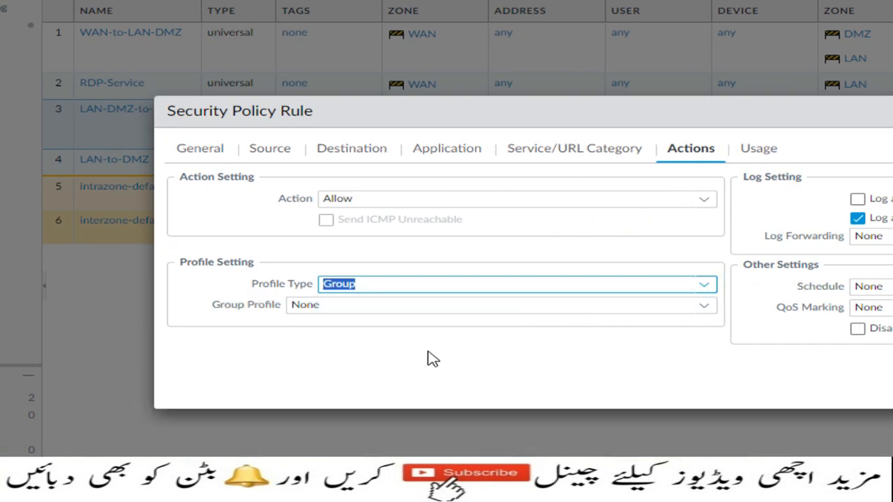
Step: Assign the Anti-Group-VS group profile to the LAN-DMZ-to-Internet rule and save the rule
{"action": "left_click", "coordinate": [706, 308]}
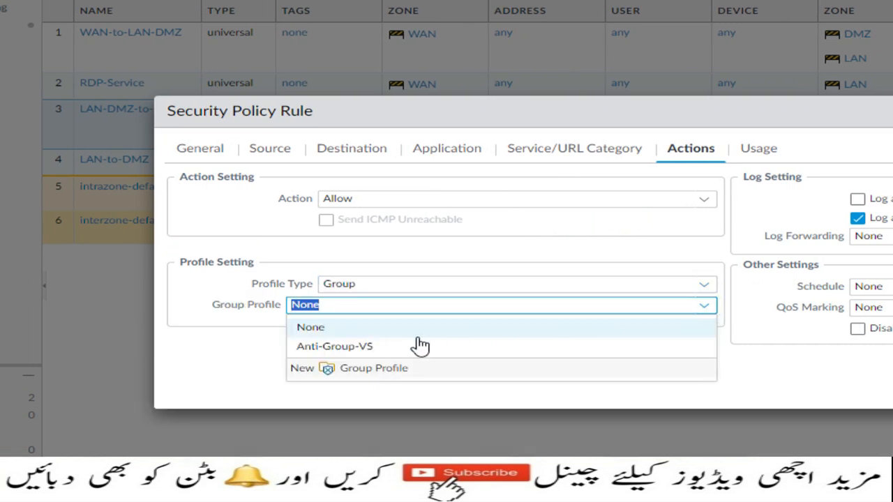
{"action": "left_click", "coordinate": [353, 351]}
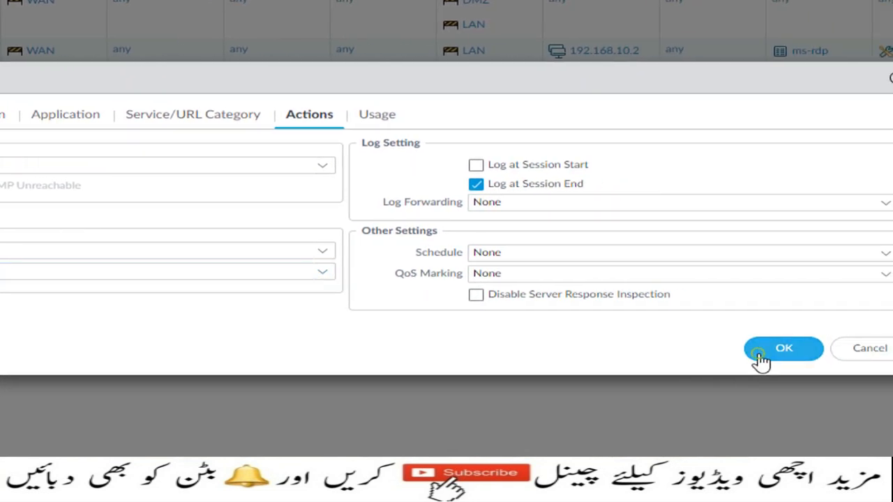
{"action": "left_click", "coordinate": [761, 359]}
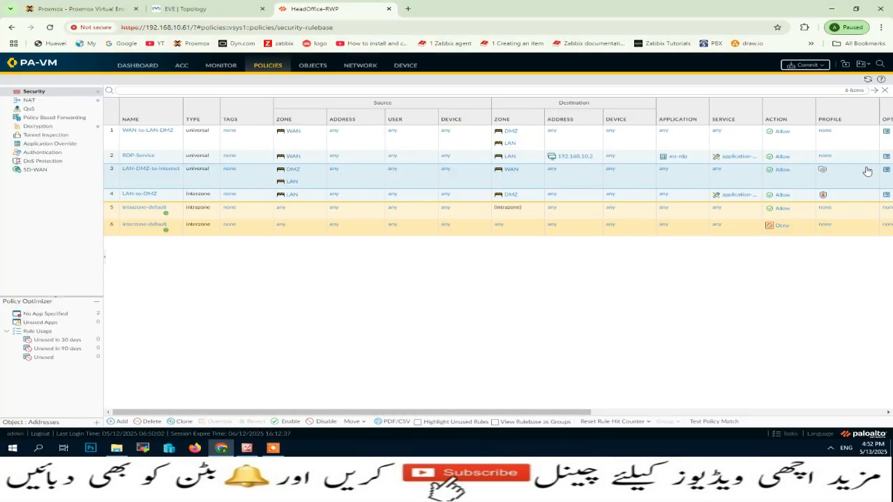
Step: Check the profiles attached to the LAN-DMZ-to-Internet and LAN-to-DMZ rules in the security rulebase
{"action": "scroll", "coordinate": [634, 257], "scroll_direction": "right", "scroll_amount": 5}
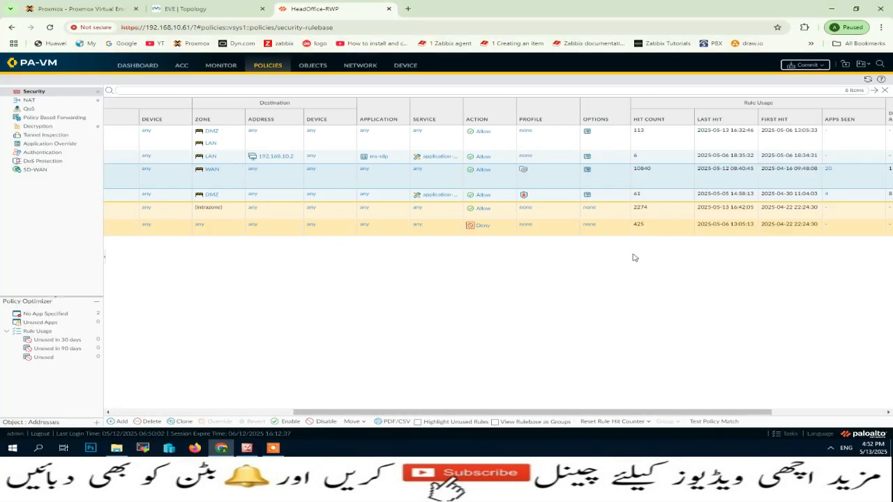
{"action": "mouse_move", "coordinate": [524, 174]}
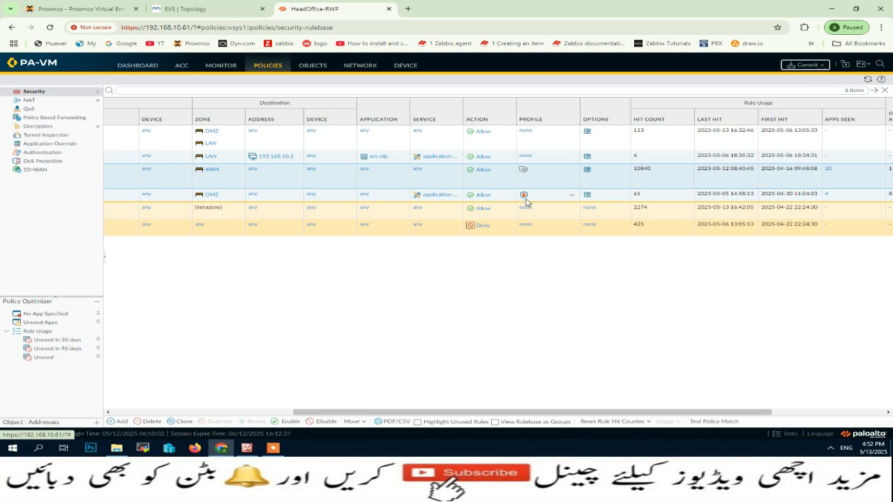
{"action": "mouse_move", "coordinate": [524, 199]}
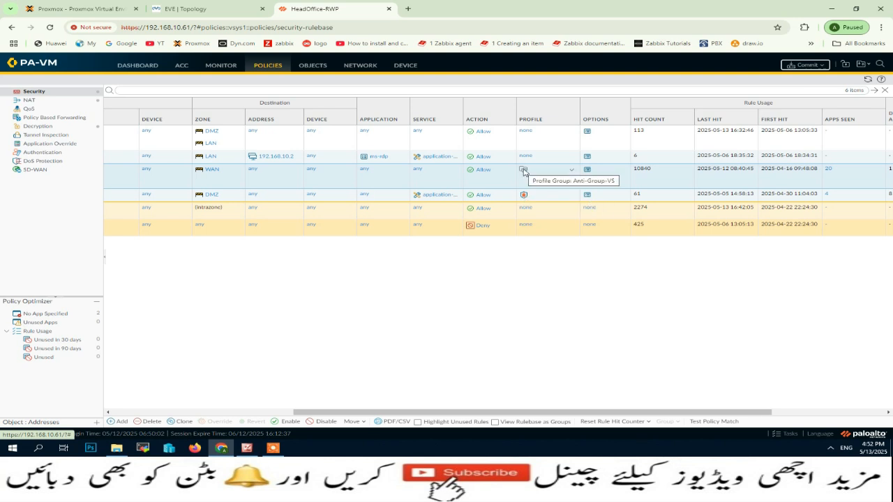
{"action": "left_click_drag", "start_coordinate": [514, 417], "coordinate": [277, 407]}
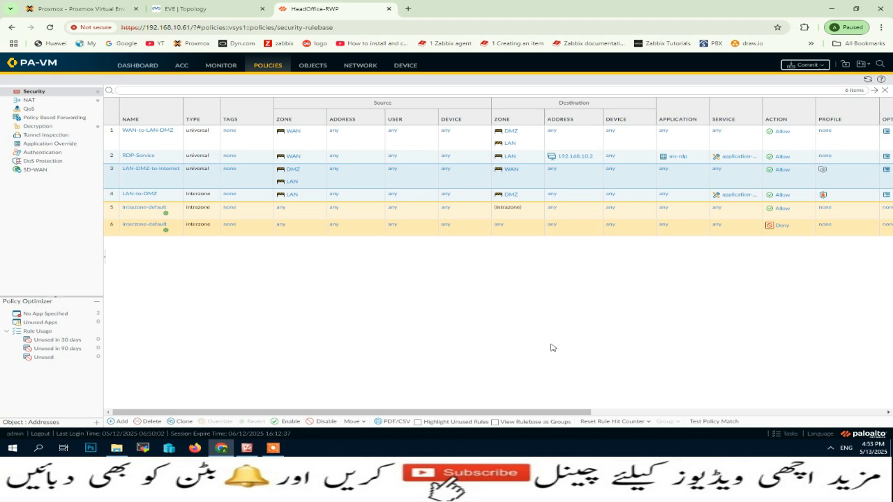
{"action": "left_click", "coordinate": [246, 448]}
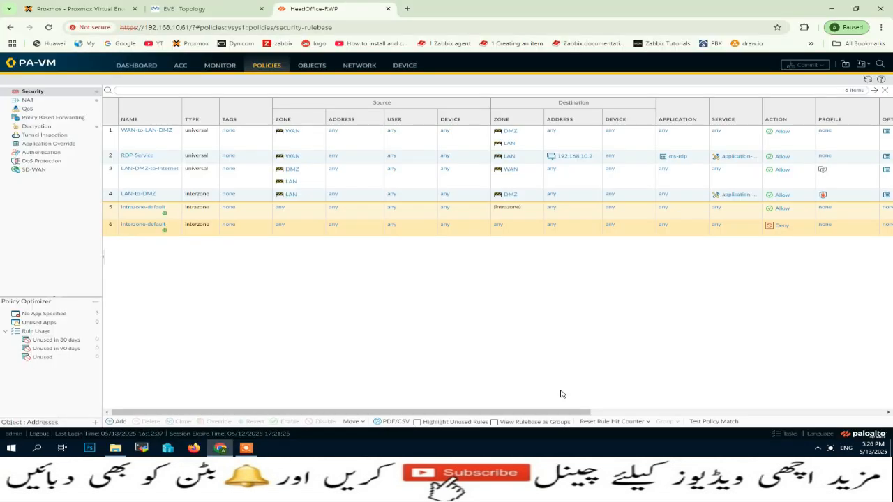
Step: Review the Antivirus, Anti-Spyware, Vulnerability Protection, URL Filtering, File Blocking, WildFire Analysis and Data Filtering profile objects
{"action": "left_click", "coordinate": [313, 67]}
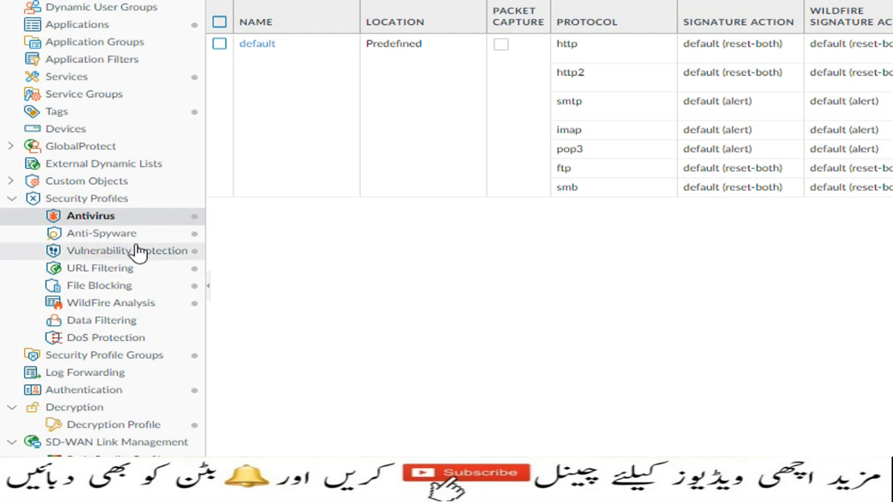
{"action": "left_click", "coordinate": [117, 225]}
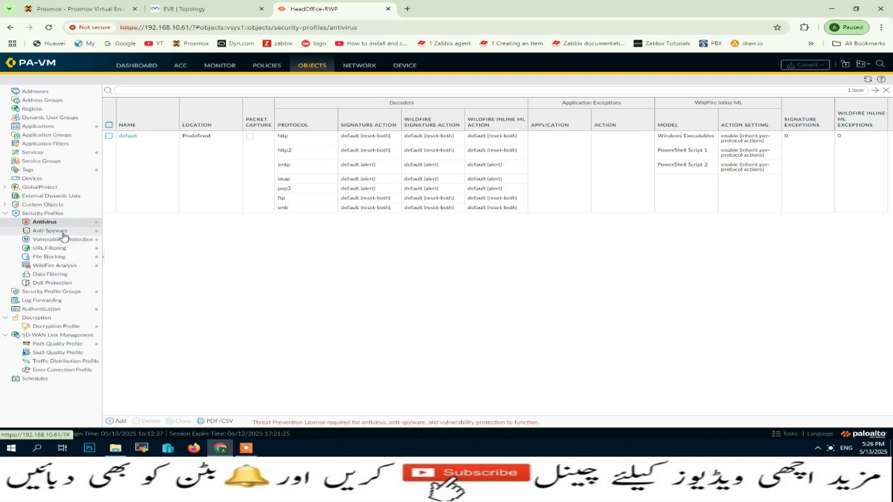
{"action": "left_click", "coordinate": [63, 232]}
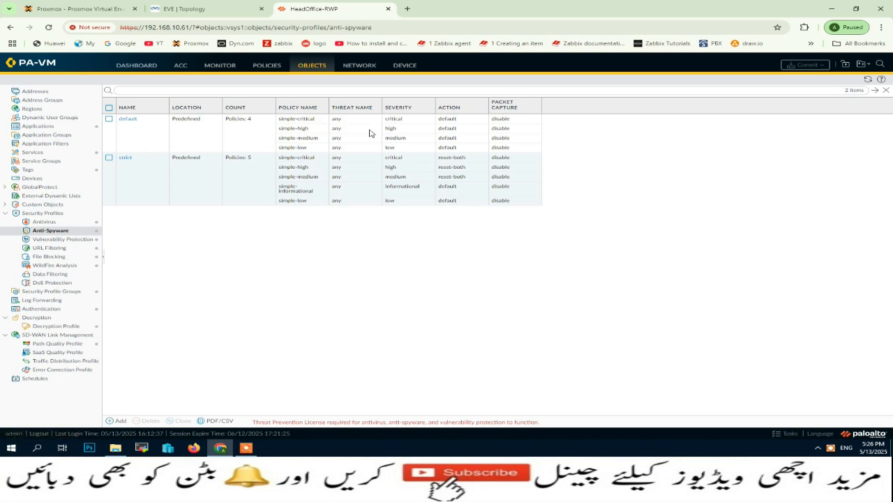
{"action": "left_click", "coordinate": [58, 240]}
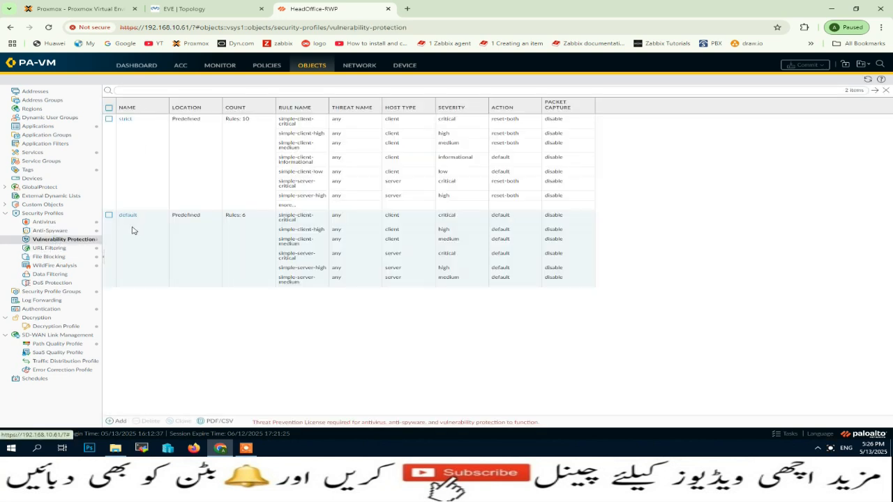
{"action": "left_click", "coordinate": [58, 249]}
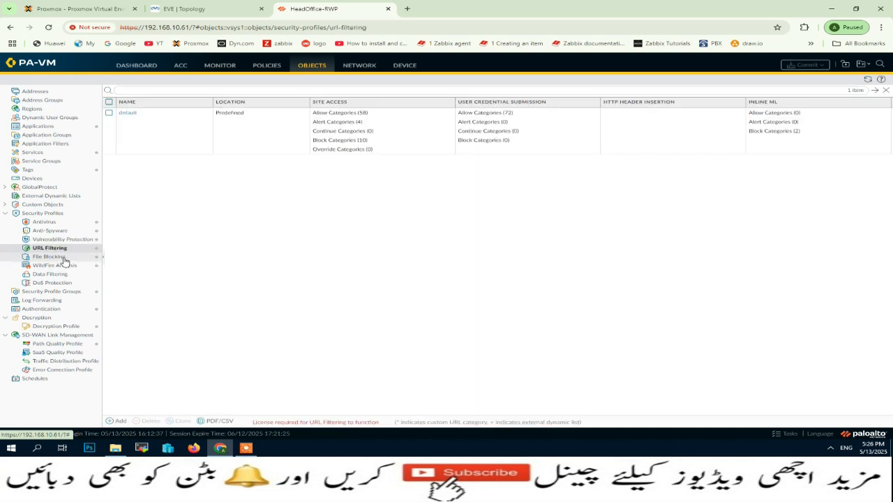
{"action": "left_click", "coordinate": [63, 259]}
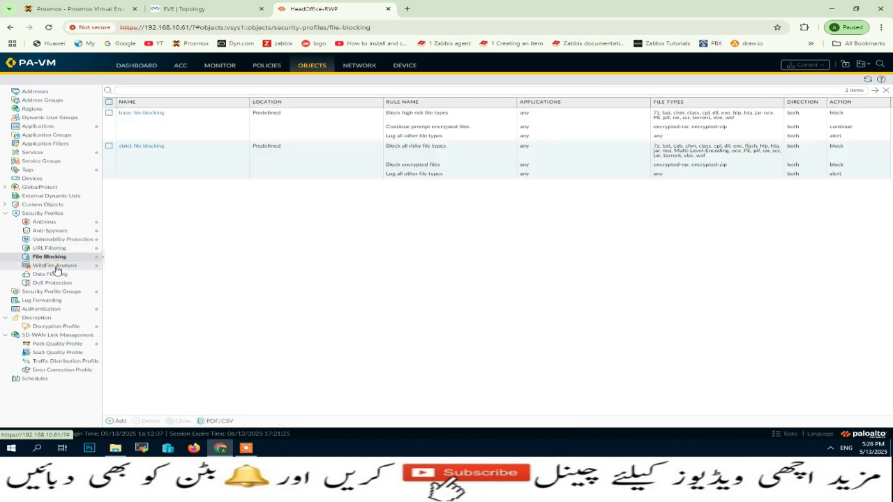
{"action": "left_click", "coordinate": [57, 269]}
{"action": "left_click", "coordinate": [56, 275]}
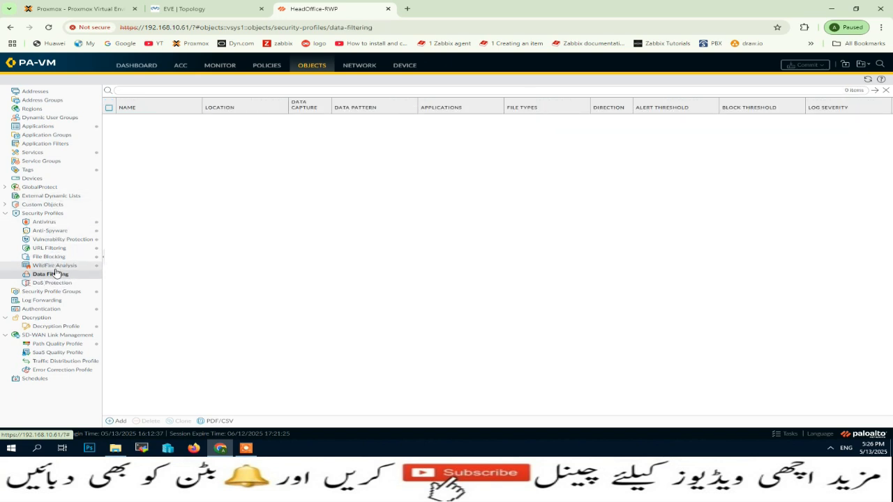
Step: Examine the settings offered for a new Vulnerability Protection profile and its rules, closing both forms without saving
{"action": "left_click", "coordinate": [50, 241]}
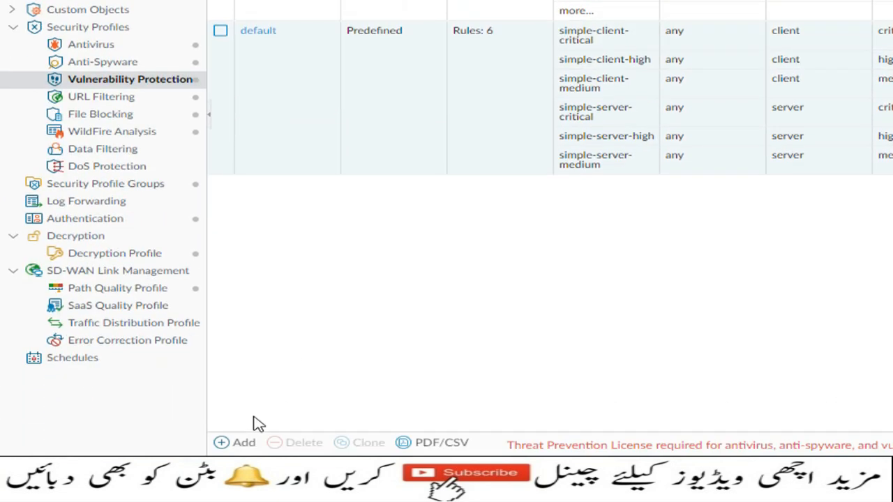
{"action": "left_click", "coordinate": [241, 442]}
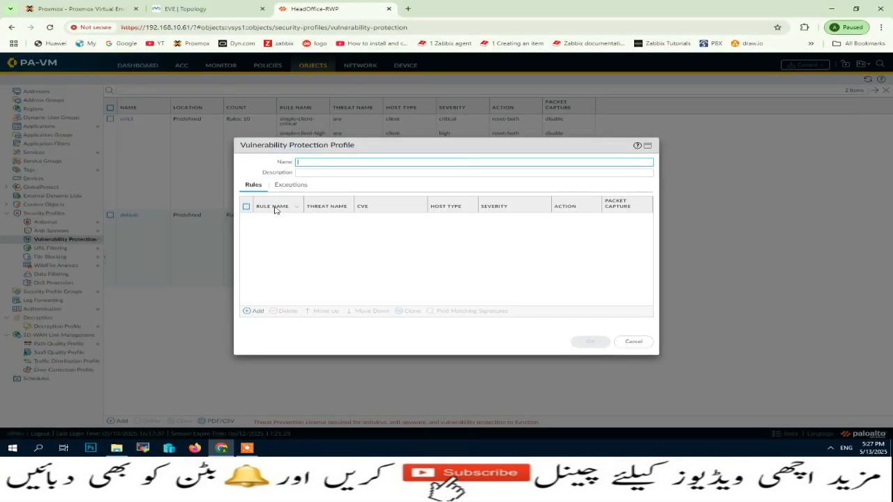
{"action": "left_click", "coordinate": [254, 312]}
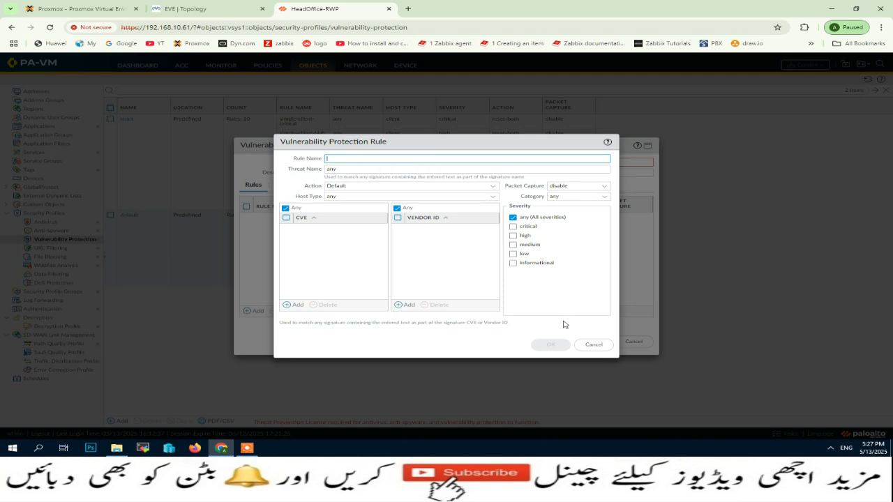
{"action": "left_click", "coordinate": [594, 345]}
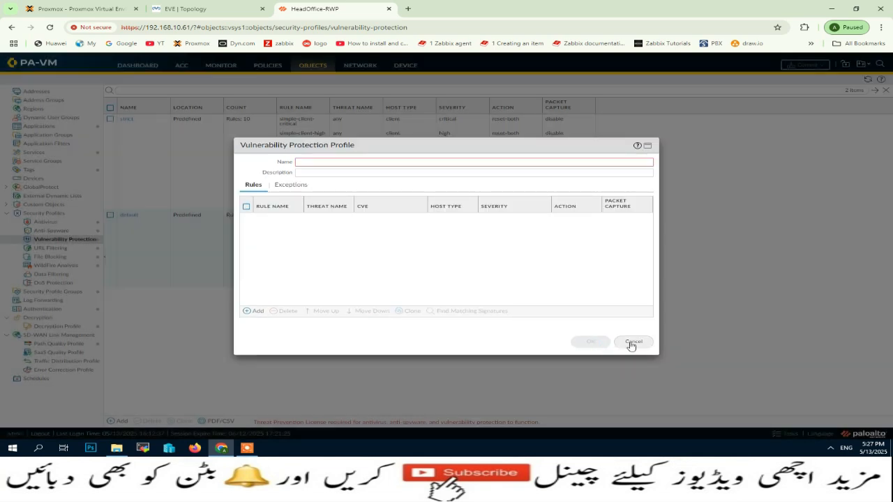
{"action": "left_click", "coordinate": [631, 343]}
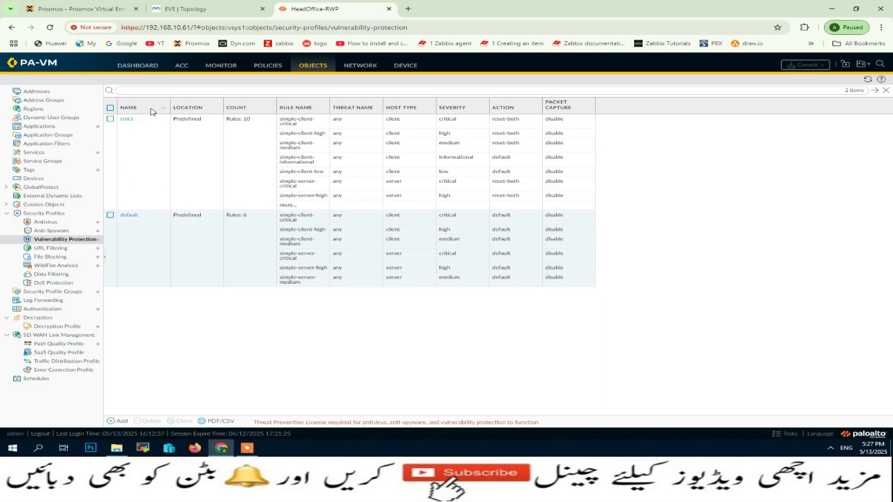